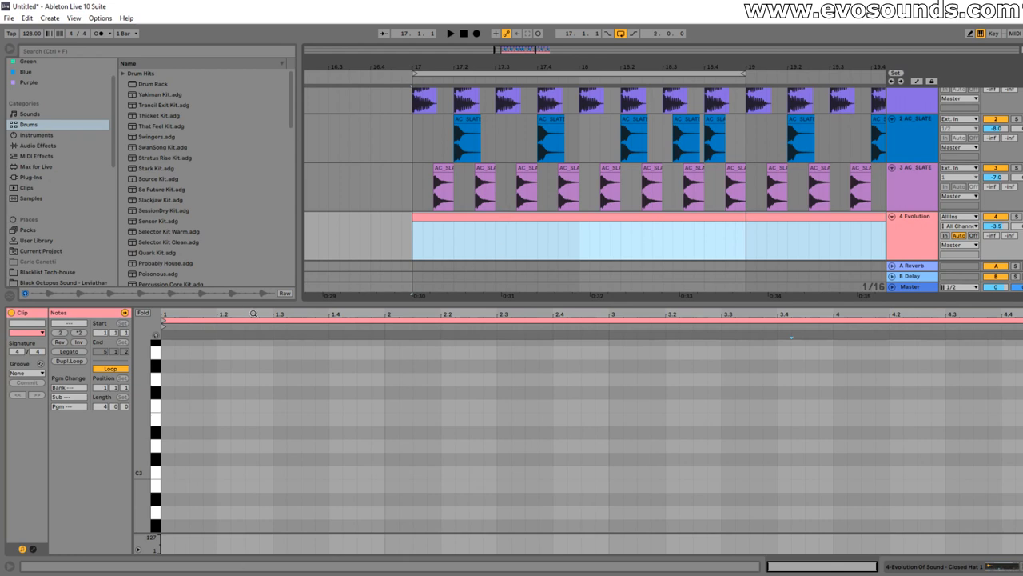
- Focus the Evolution clip's empty note editor in the Detail View
left_click(312, 431)
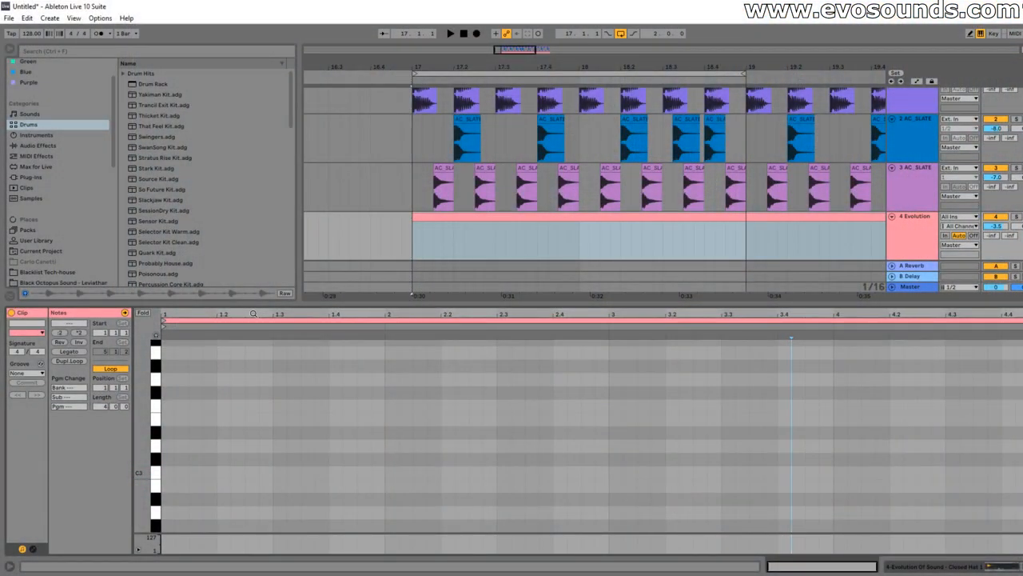
- Draw 1/16 C3 hat notes at 1.1.1, 1.1.2 and 1.1.4
double_click(170, 473)
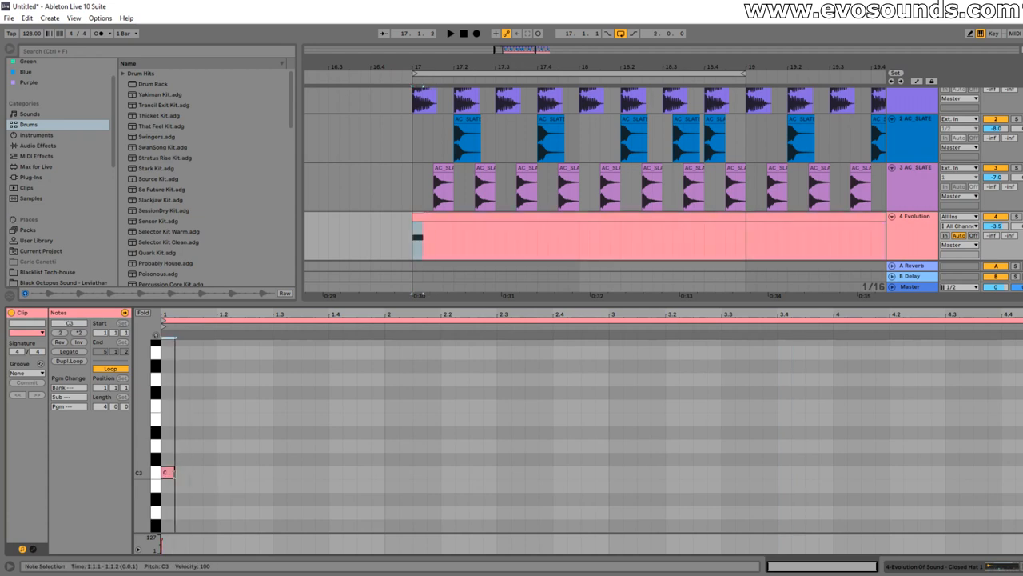
left_click_drag(187, 473, 180, 480)
key("ctrl+d")
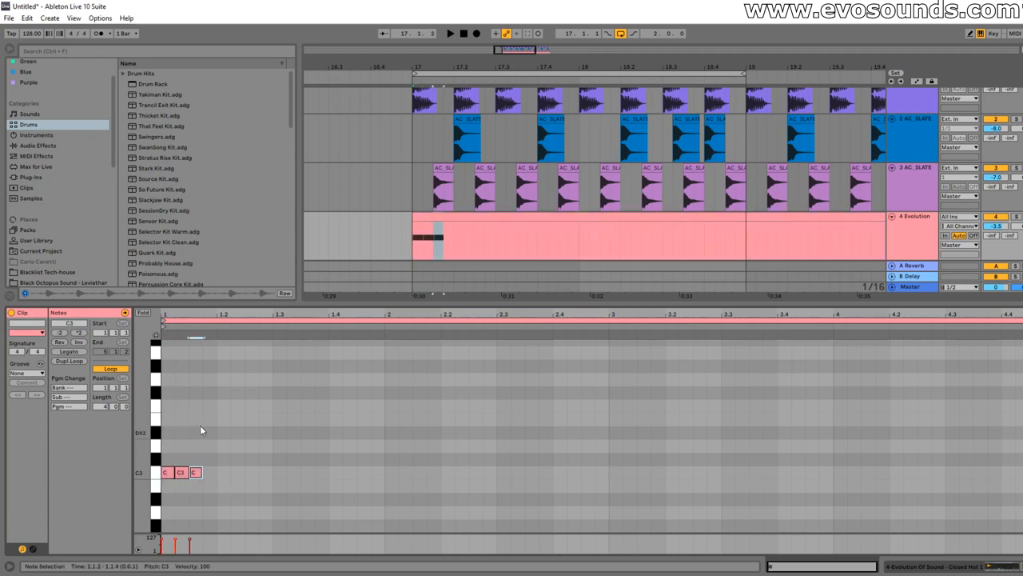
double_click(224, 473)
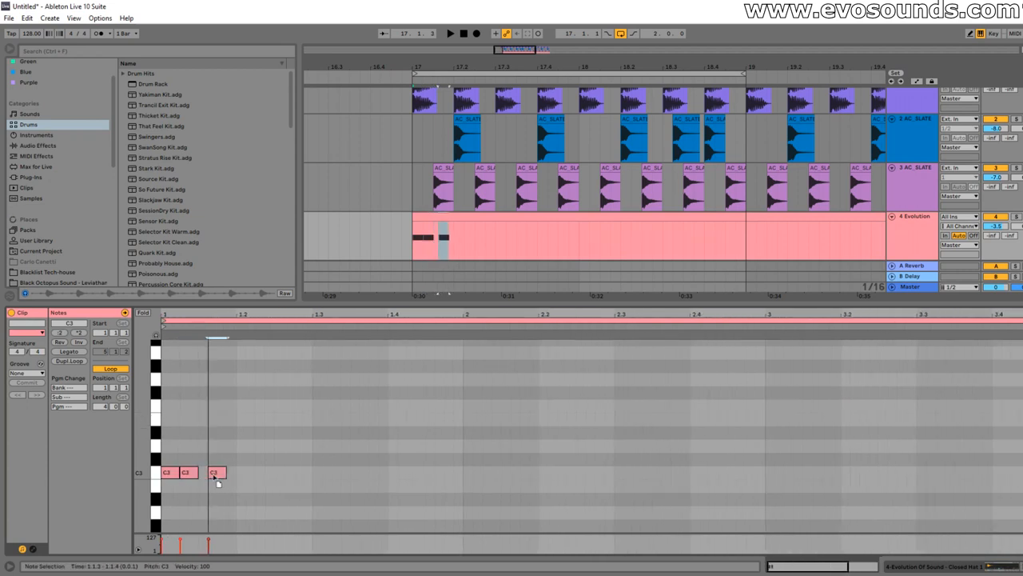
- Select the three-note pattern and duplicate it repeatedly to fill both bars
left_click_drag(735, 240, 409, 238)
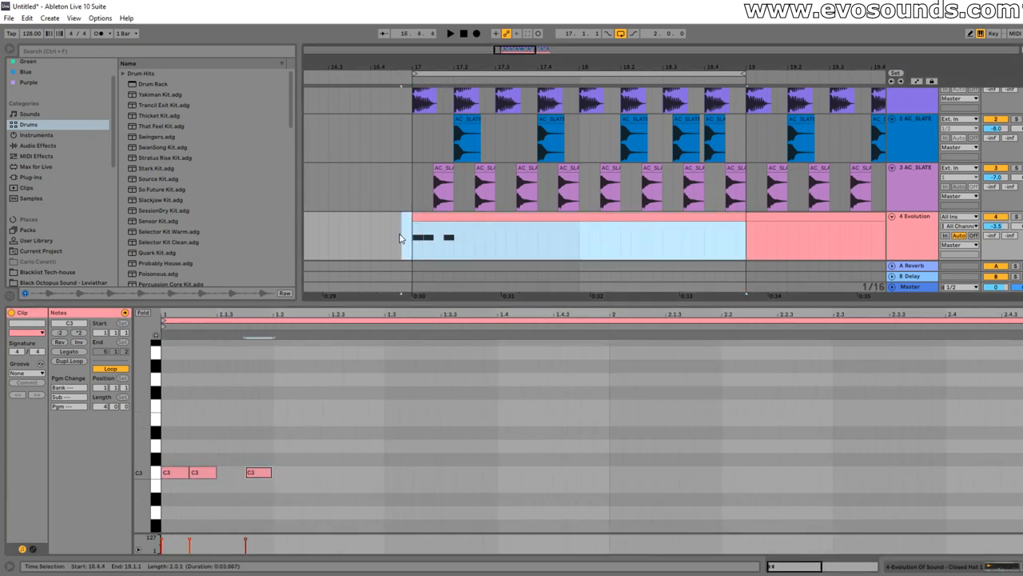
left_click(235, 430)
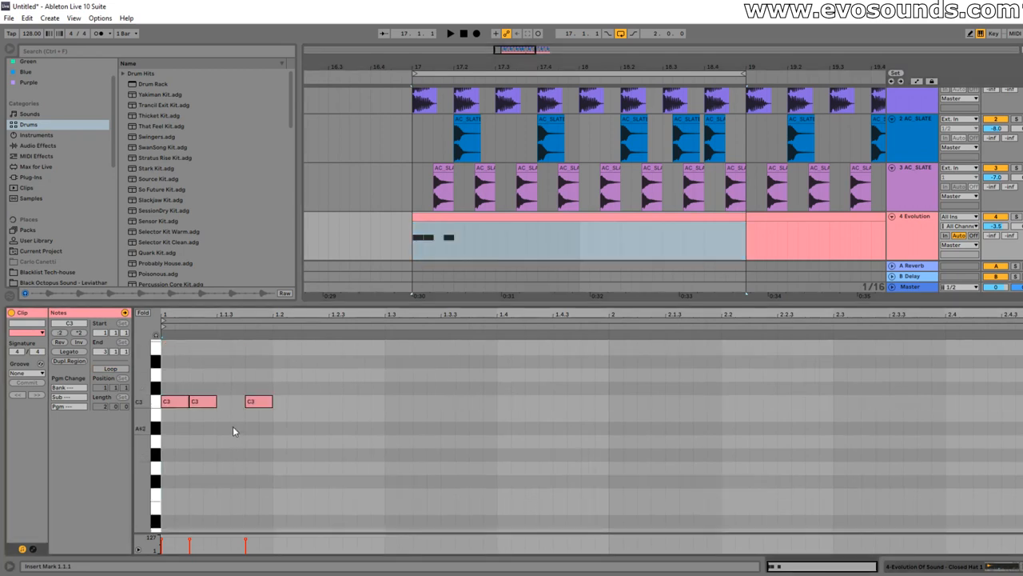
left_click(163, 544)
left_click(190, 543)
left_click(245, 544)
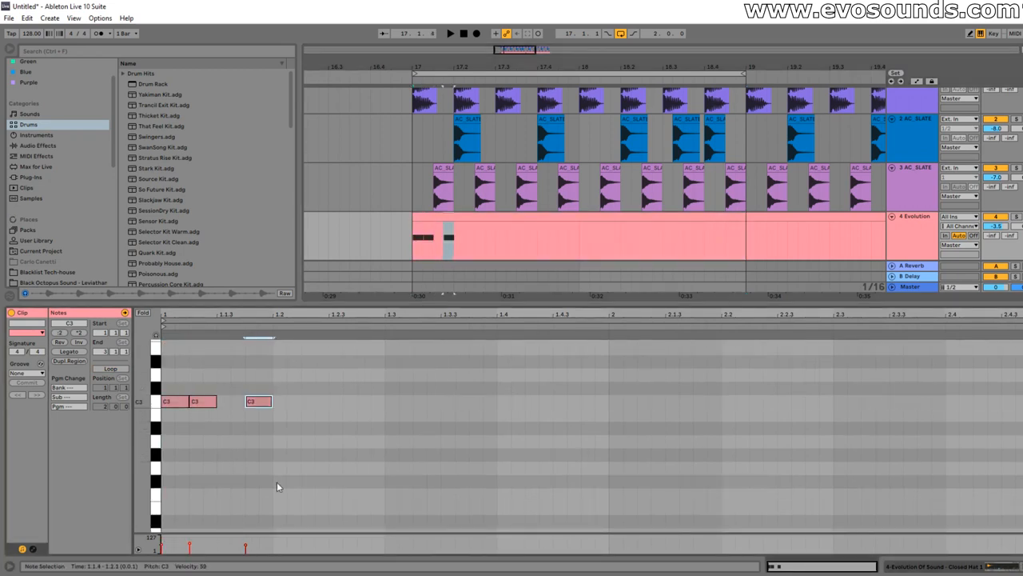
key("ctrl+a")
key("ctrl+d")
key("ctrl+d")
key("ctrl+d")
key("ctrl+d")
key("ctrl+d")
key("ctrl+d")
key("ctrl+d")
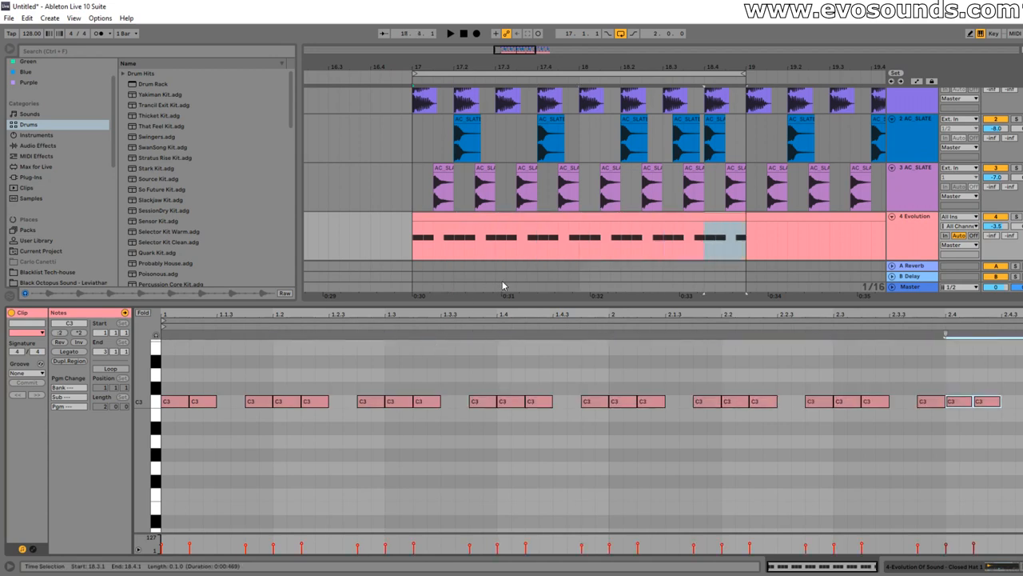
- Fill the C3 row with a continuous sixteenth run and even out every note's velocity
left_click(416, 240)
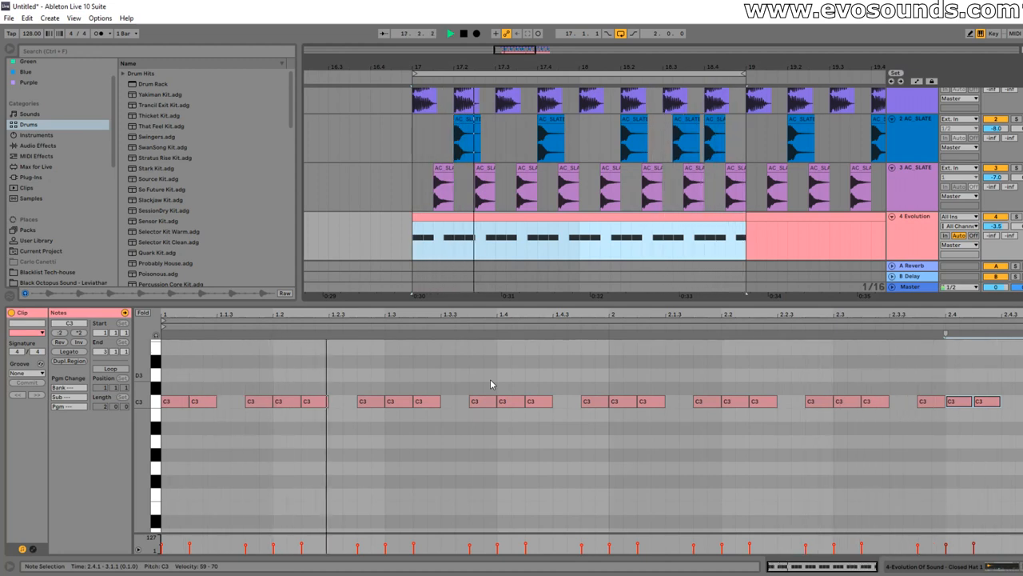
key("space")
double_click(231, 406)
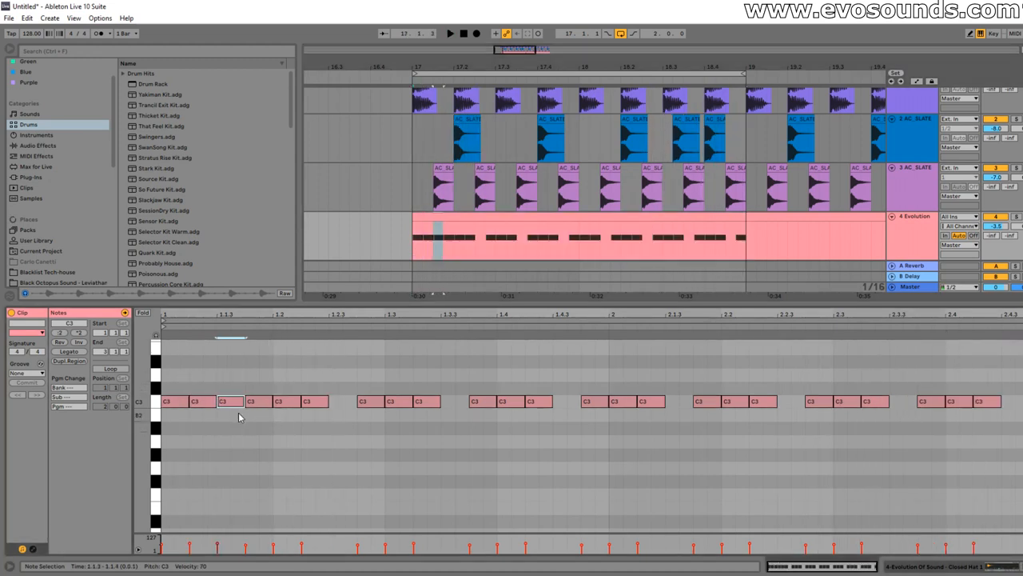
left_click_drag(264, 427, 164, 395)
key("ctrl+d")
key("ctrl+d")
key("ctrl+d")
key("ctrl+d")
key("ctrl+d")
key("ctrl+d")
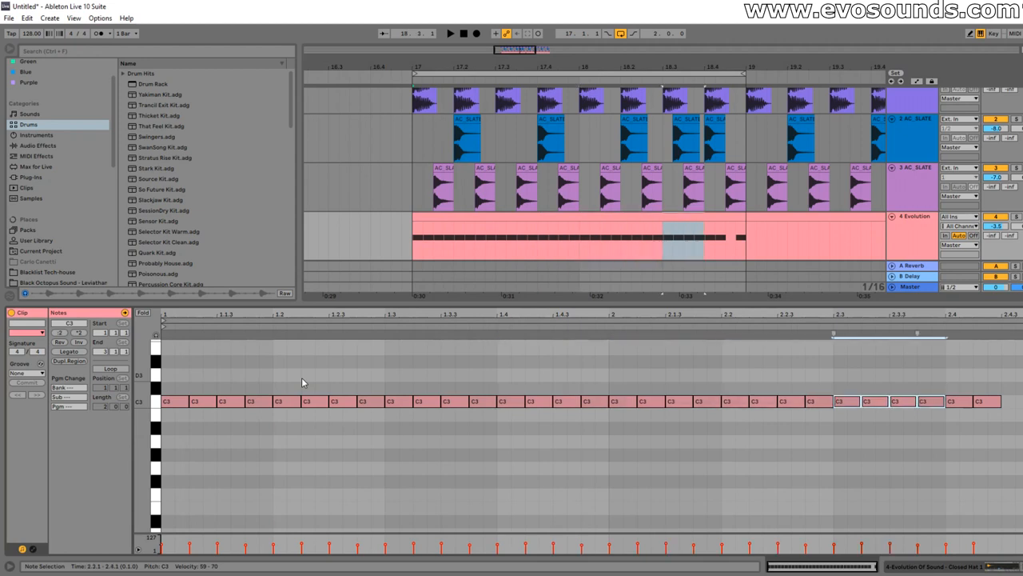
key("ctrl+d")
key("space")
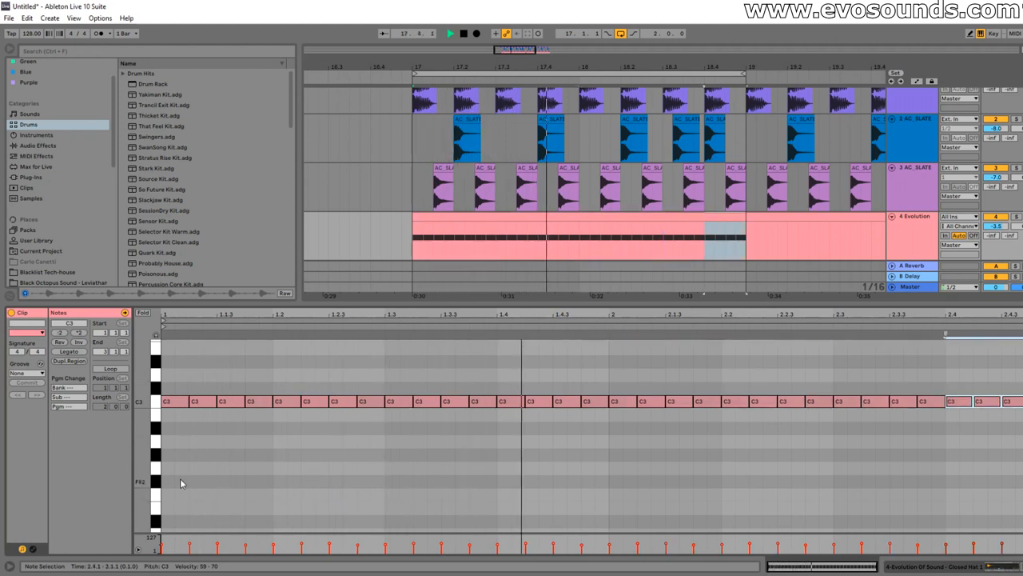
left_click_drag(183, 456, 251, 434)
key("ctrl+a")
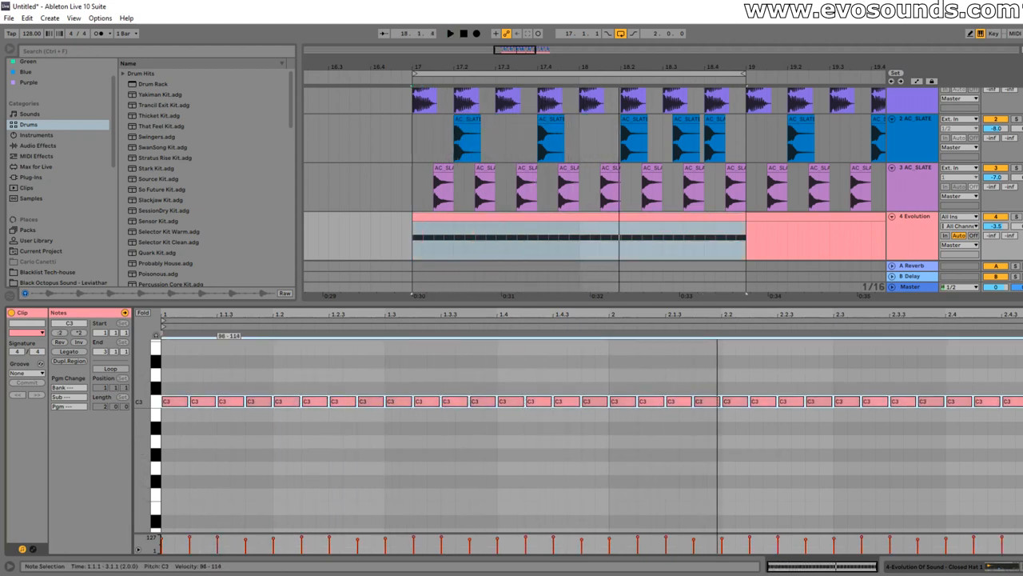
left_click_drag(210, 566, 210, 574)
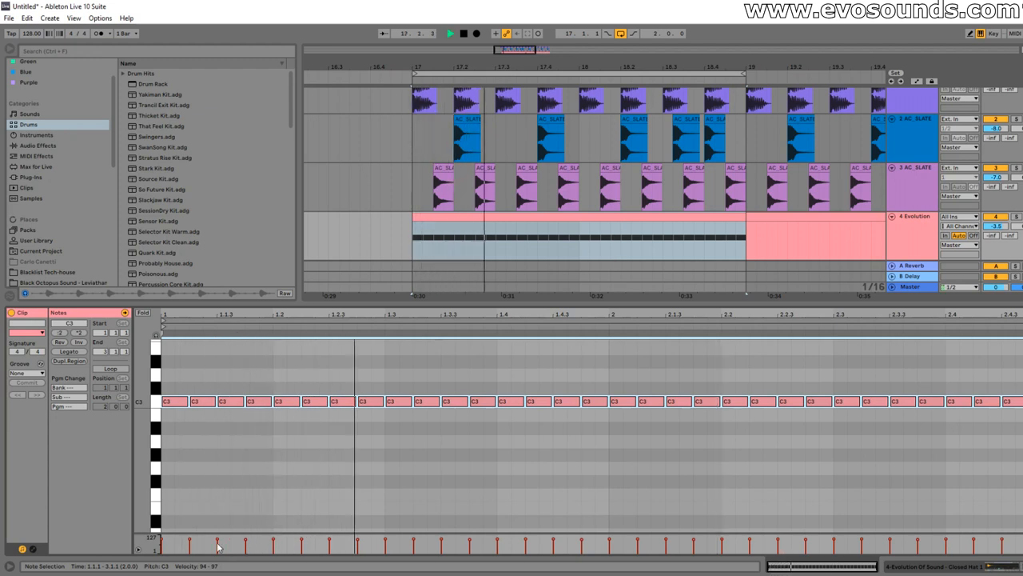
- Delete the third-sixteenth C3 notes at 1.1.3, 1.3.3, 1.4.3, 2.1.3 and 2.2.3
double_click(232, 403)
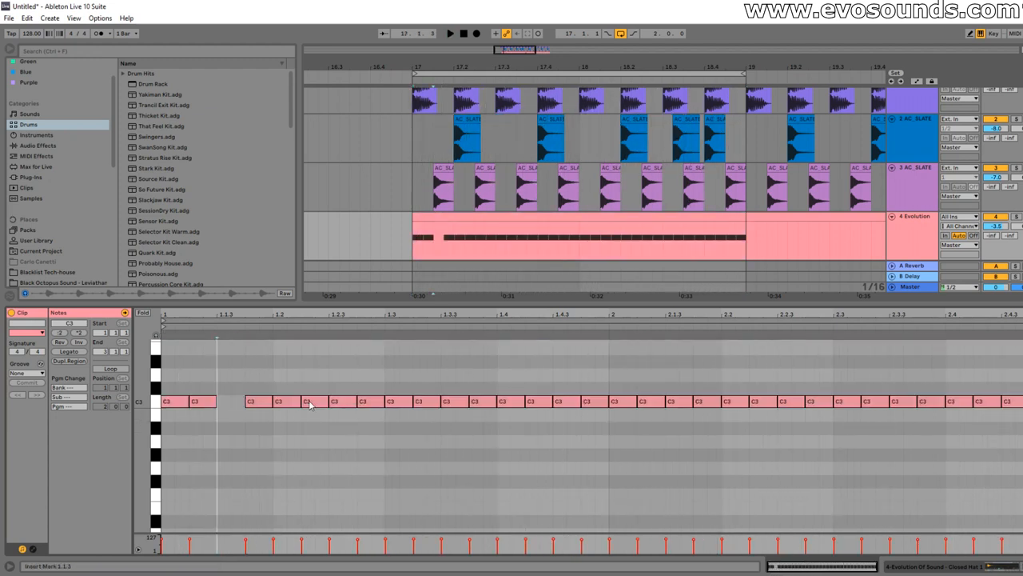
double_click(446, 401)
double_click(558, 401)
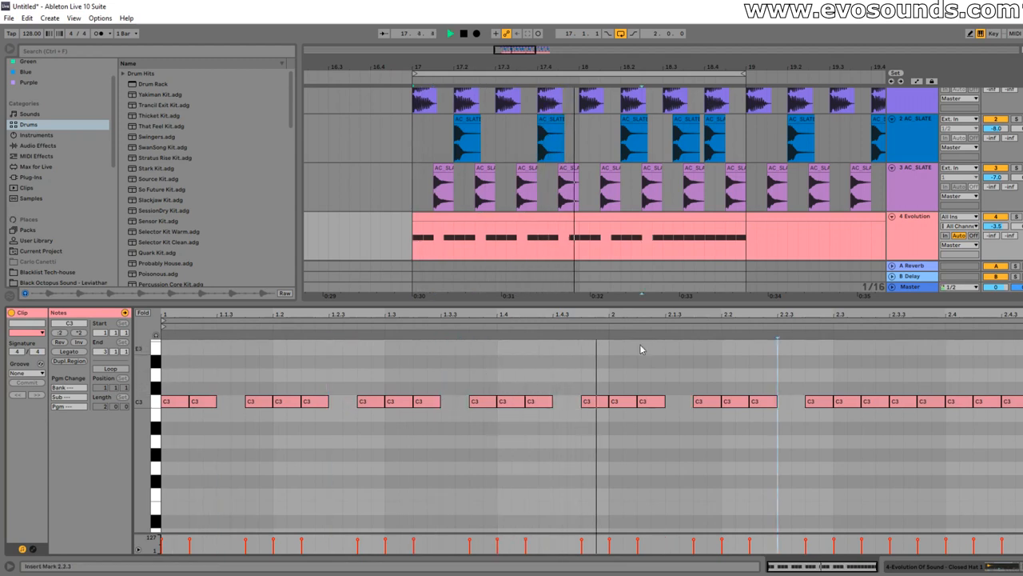
double_click(670, 401)
double_click(782, 401)
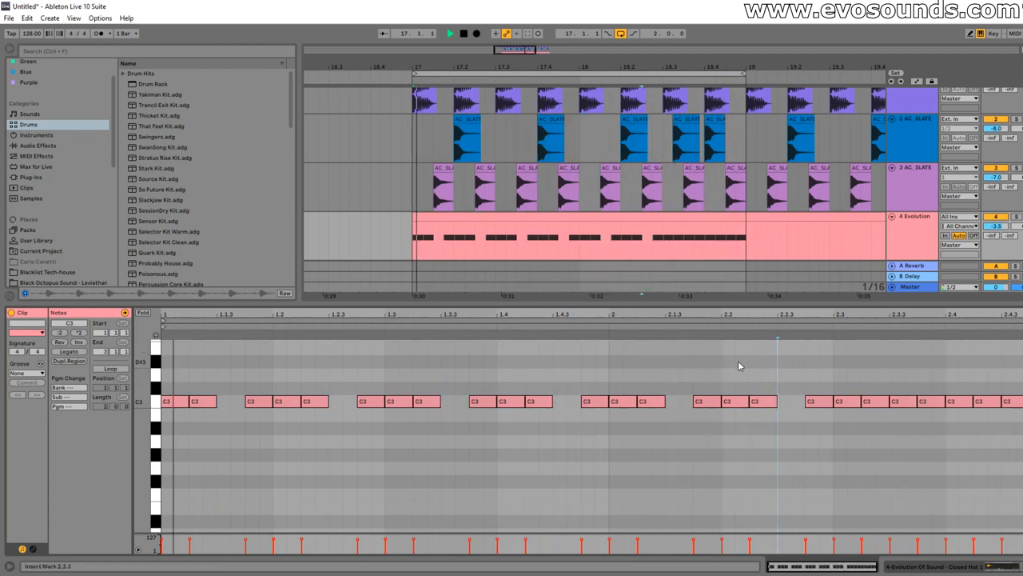
- Paste a continuous sixteenth run of C3 notes over 2.1–2.3
key("space")
mouse_move(181, 427)
left_mouse_down()
mouse_move(583, 374)
mouse_move(589, 384)
left_mouse_up()
left_click_drag(816, 423, 1022, 383)
left_click(809, 402, "shift")
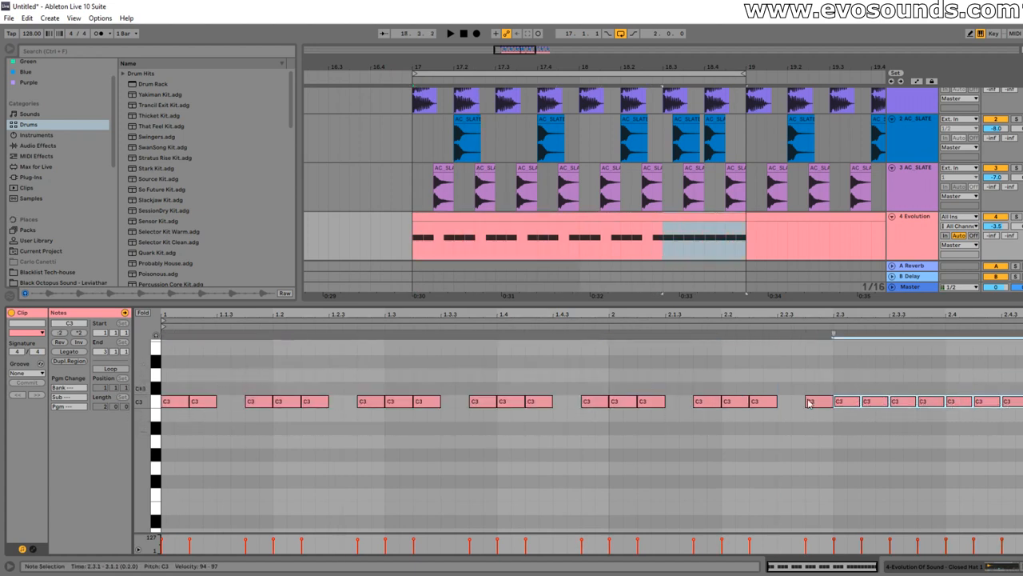
left_click(608, 414)
key("ctrl+v")
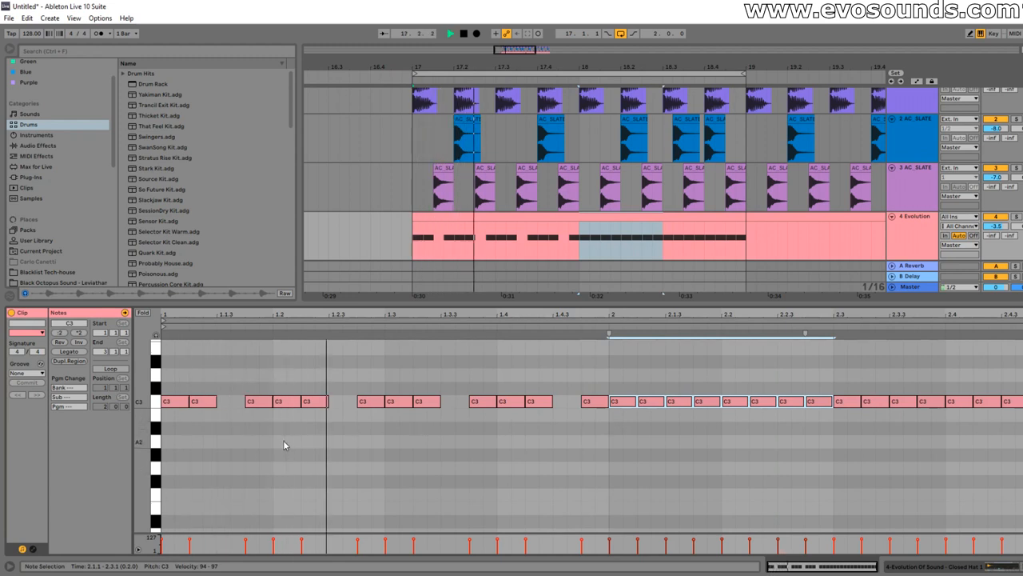
- Delete every note from 2.1 onward, leaving bar two empty
key("ctrl+l")
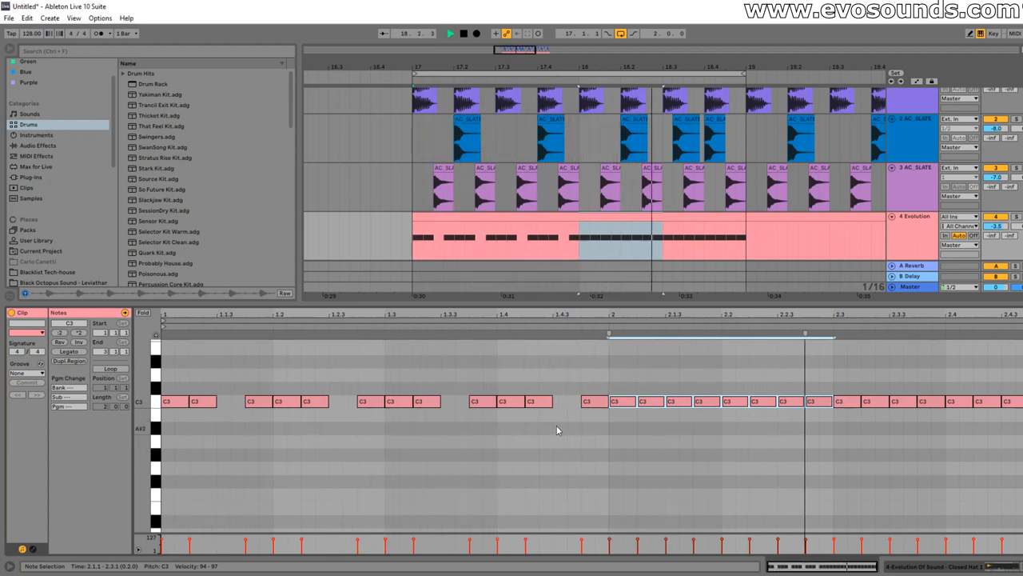
left_click_drag(621, 422, 1020, 356)
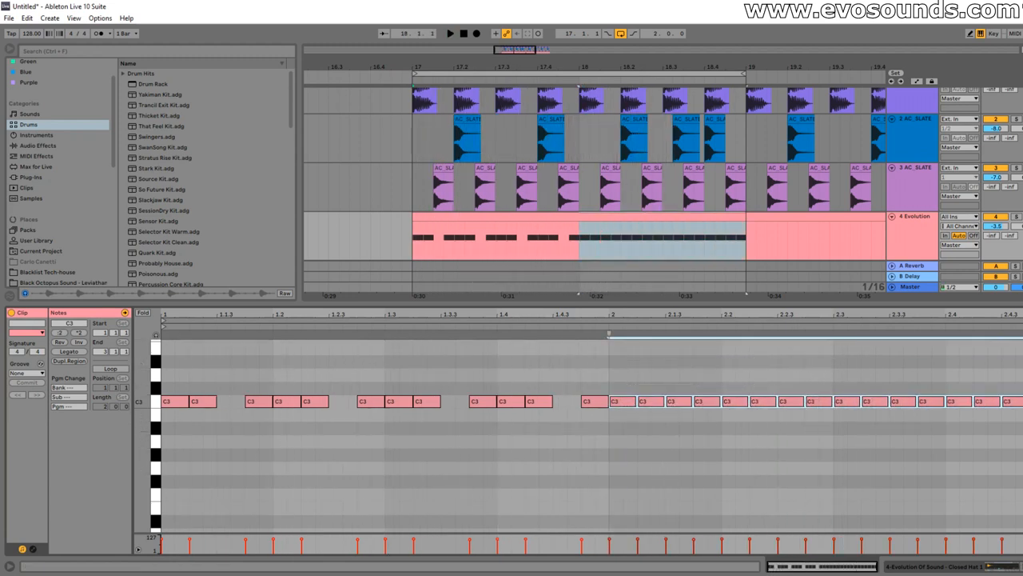
key("Delete")
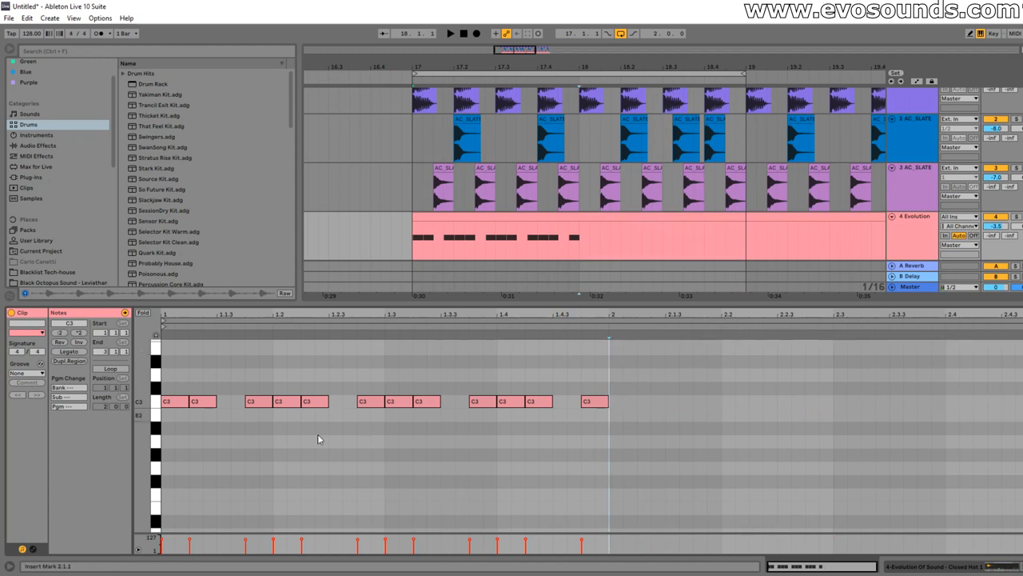
- Vary the velocities of the bar-one C3 notes one by one, then marquee-select them all
left_click_drag(176, 435, 176, 392)
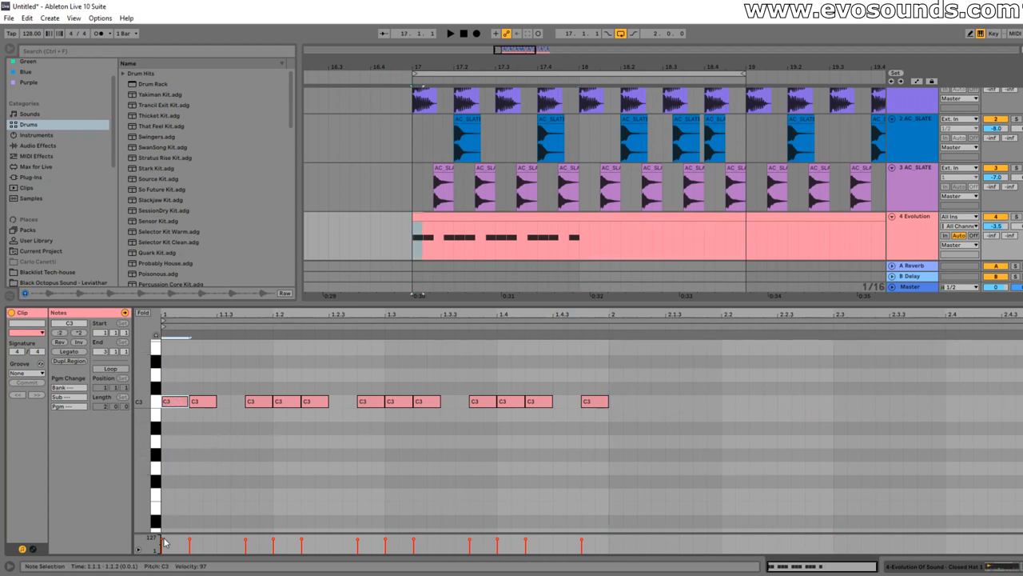
left_click_drag(192, 455, 200, 396)
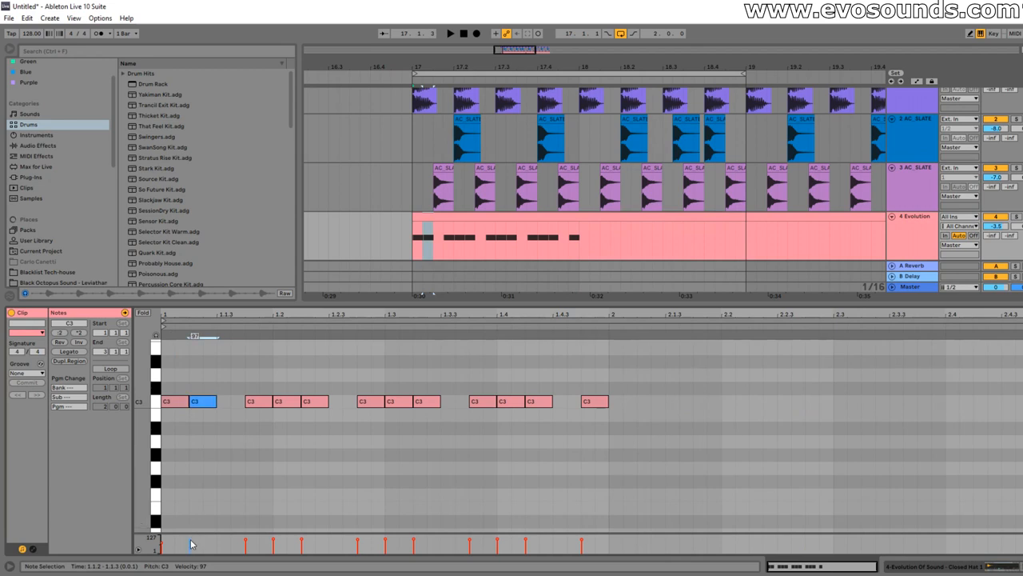
left_click(252, 540)
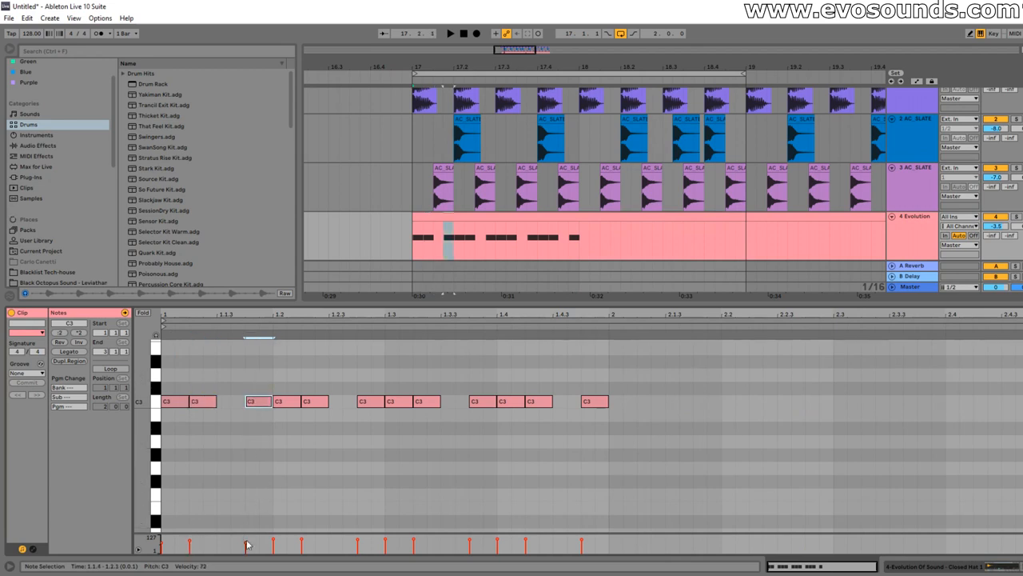
left_click(274, 545)
left_click_drag(302, 543, 302, 559)
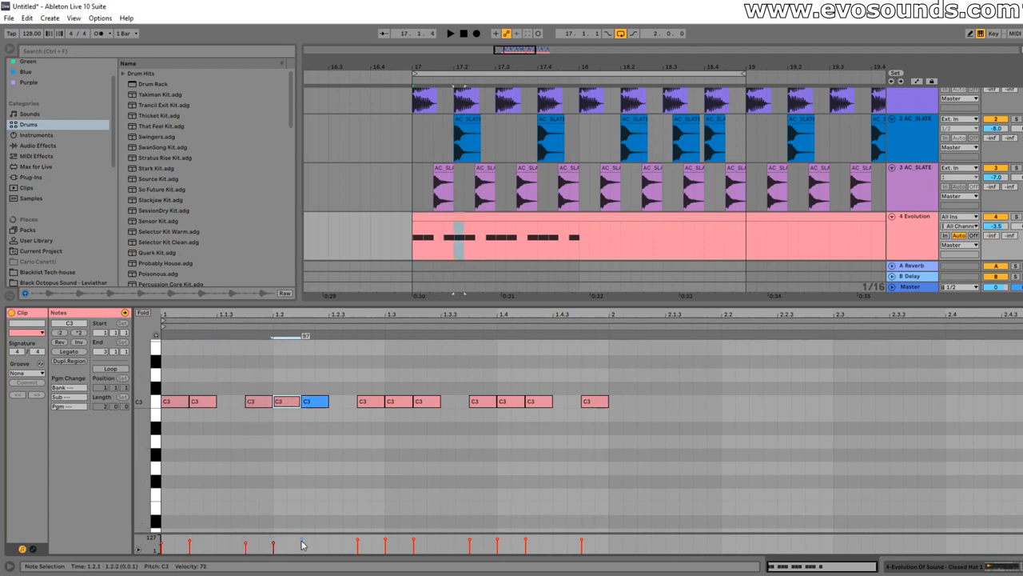
left_click(358, 543)
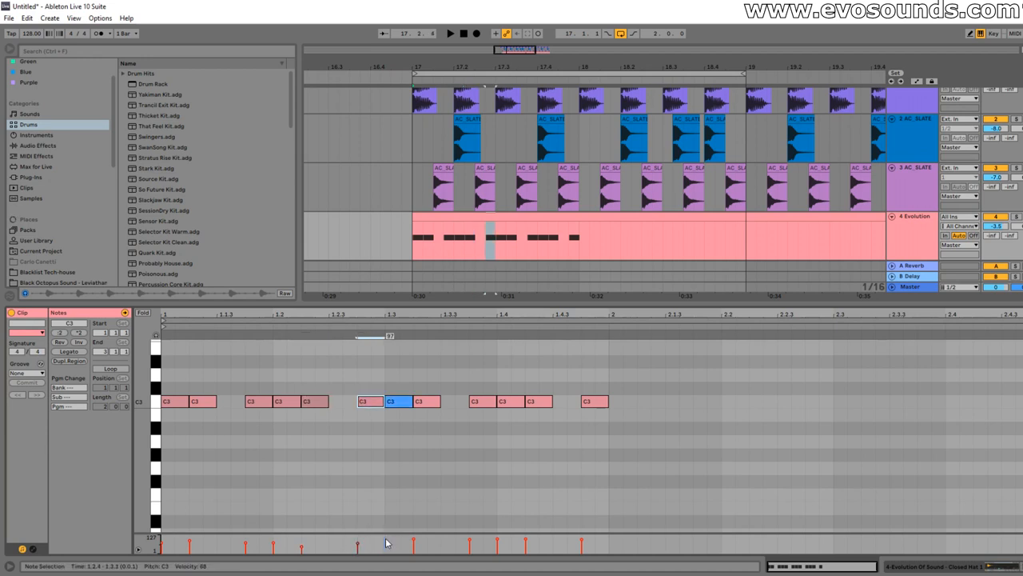
left_click(385, 544)
left_click(413, 544)
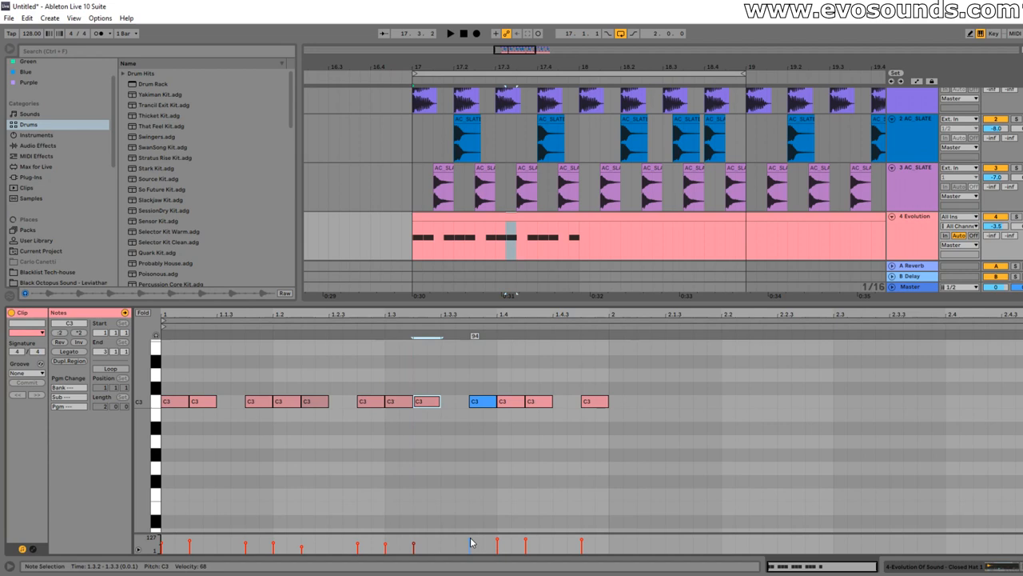
left_click_drag(612, 452, 157, 361)
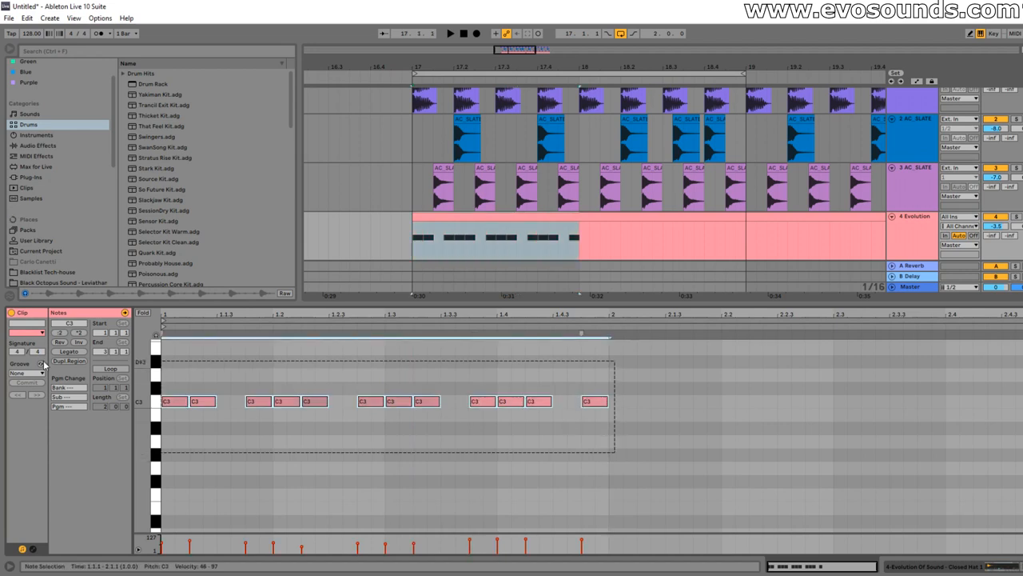
- Delete the selected C3 notes, solo track 3 and set the insert point at the clip start
key("Delete")
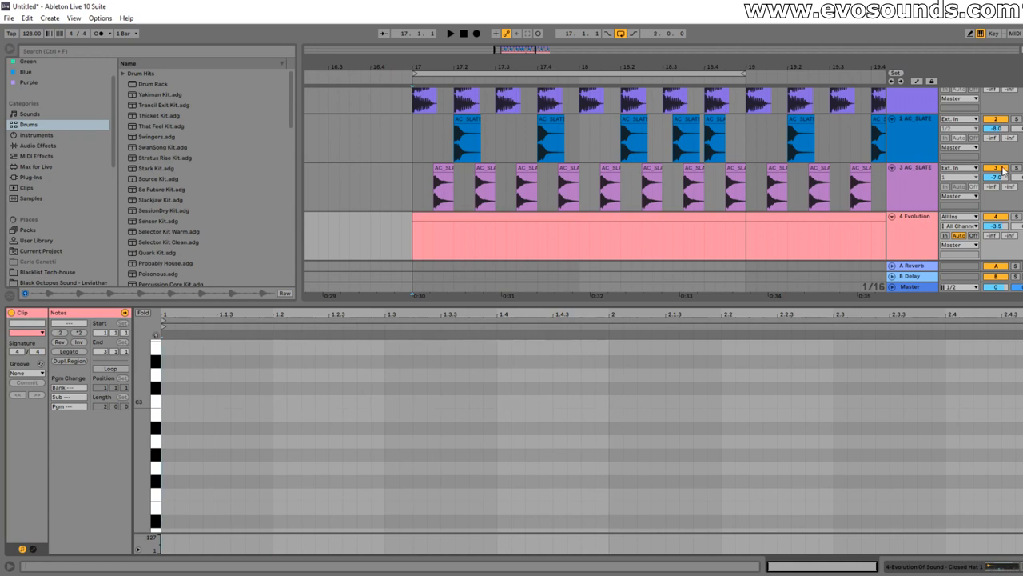
left_click(1016, 168)
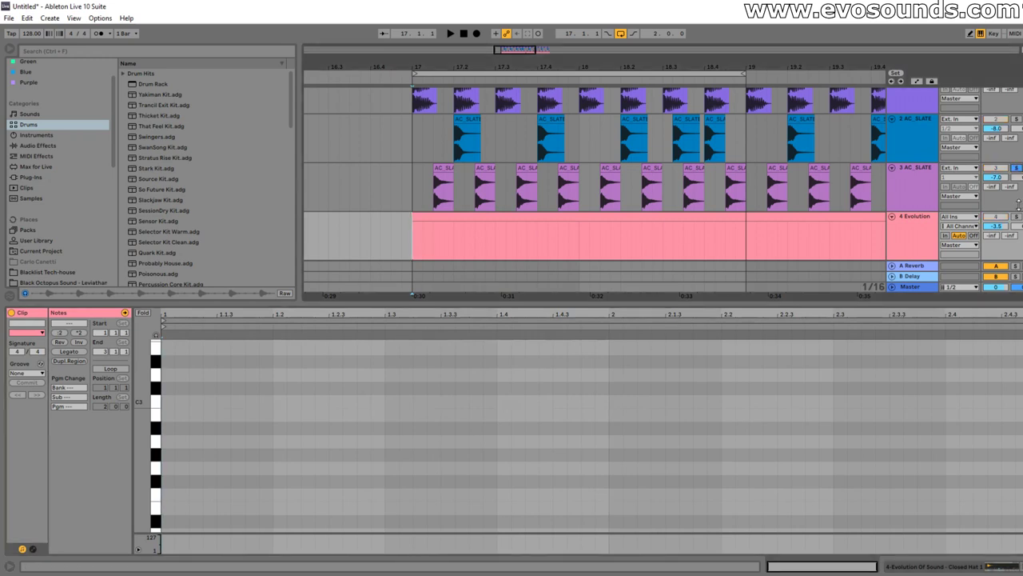
left_click(928, 192)
left_click(911, 235)
left_click(182, 434)
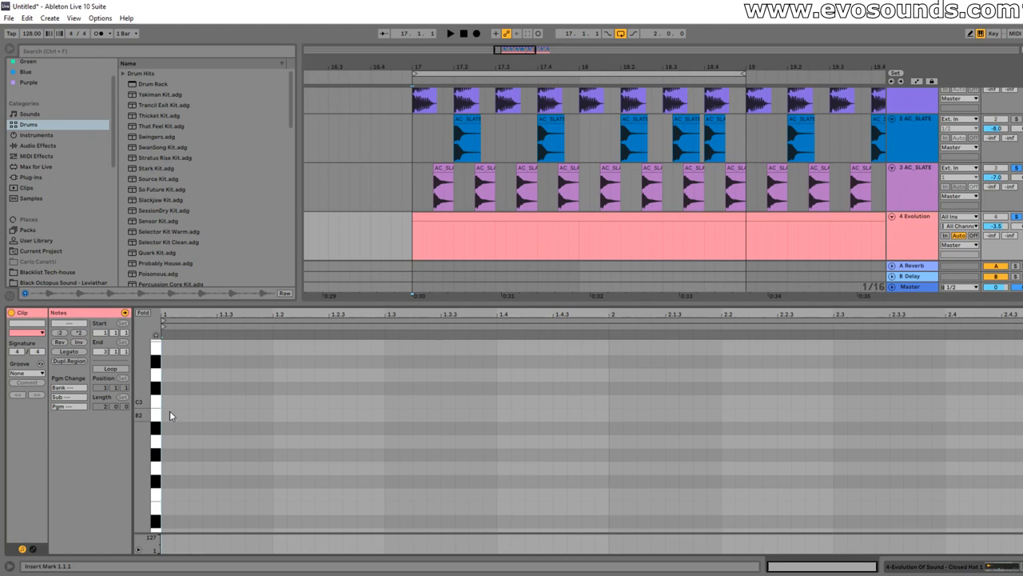
- Add a first hat note near the clip start and nudge its timing while auditioning
double_click(223, 441)
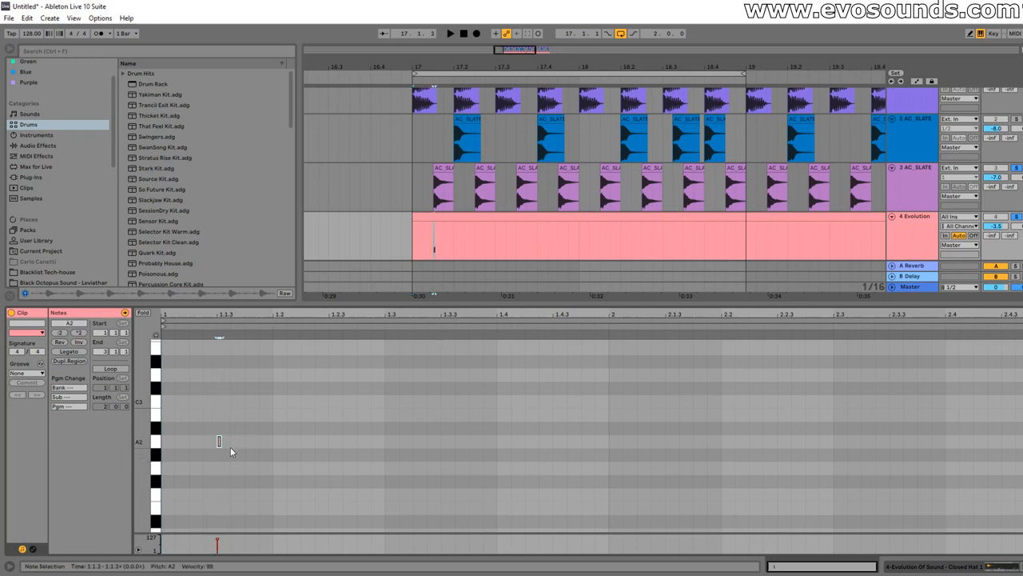
left_click_drag(224, 442, 212, 446)
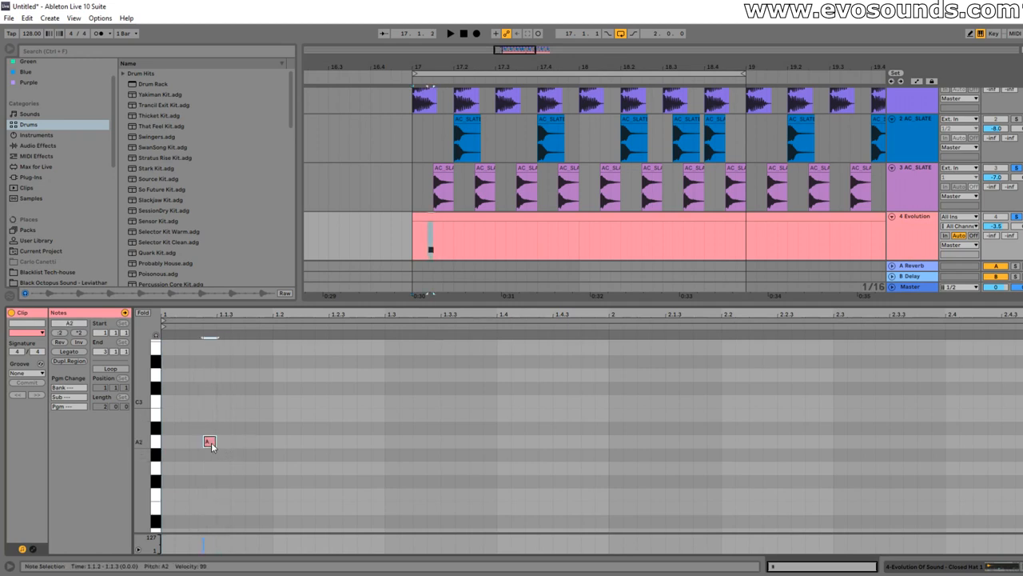
key("space")
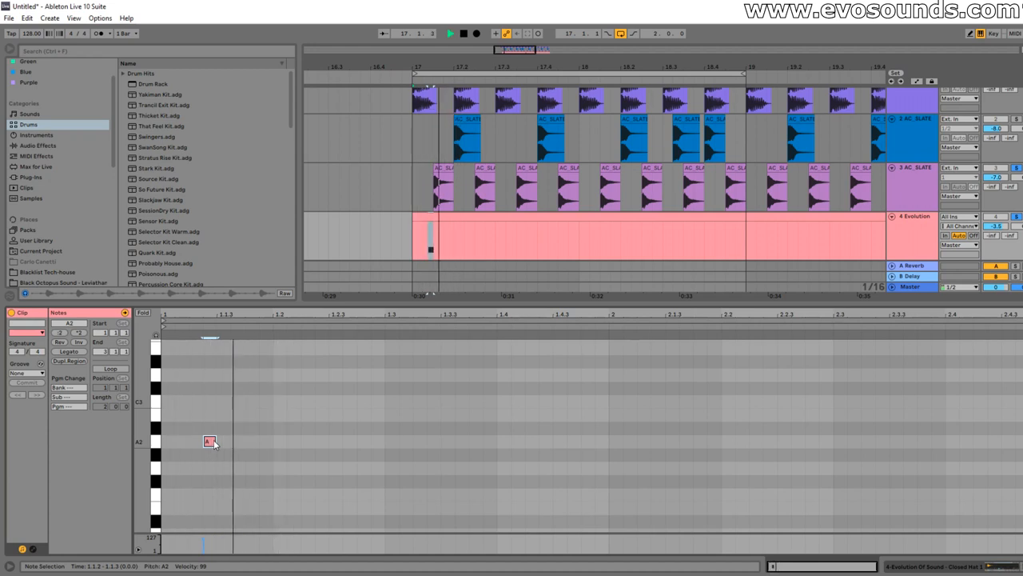
key("space")
key("space")
key("space")
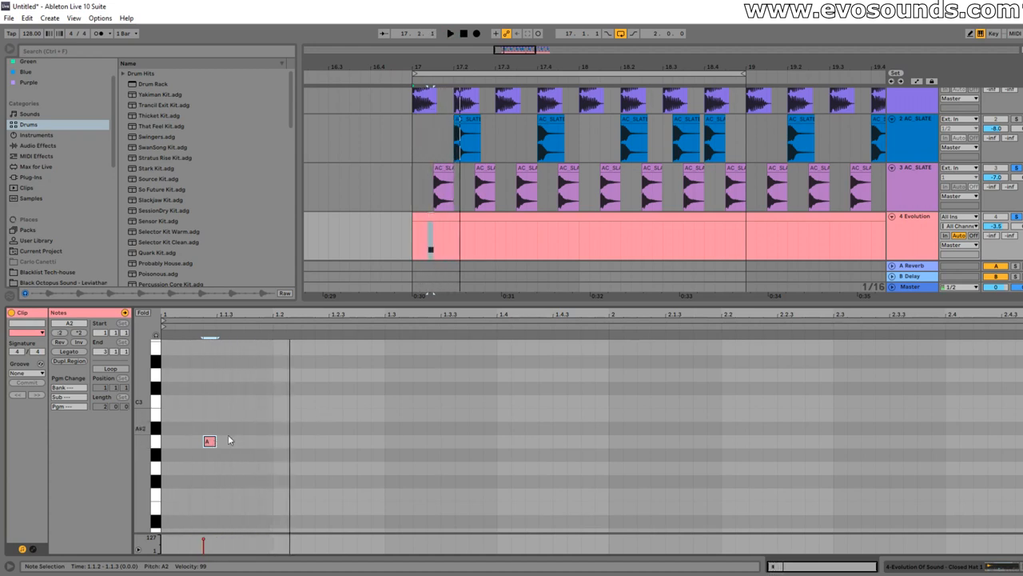
left_click_drag(211, 441, 197, 442)
key("space")
key("space")
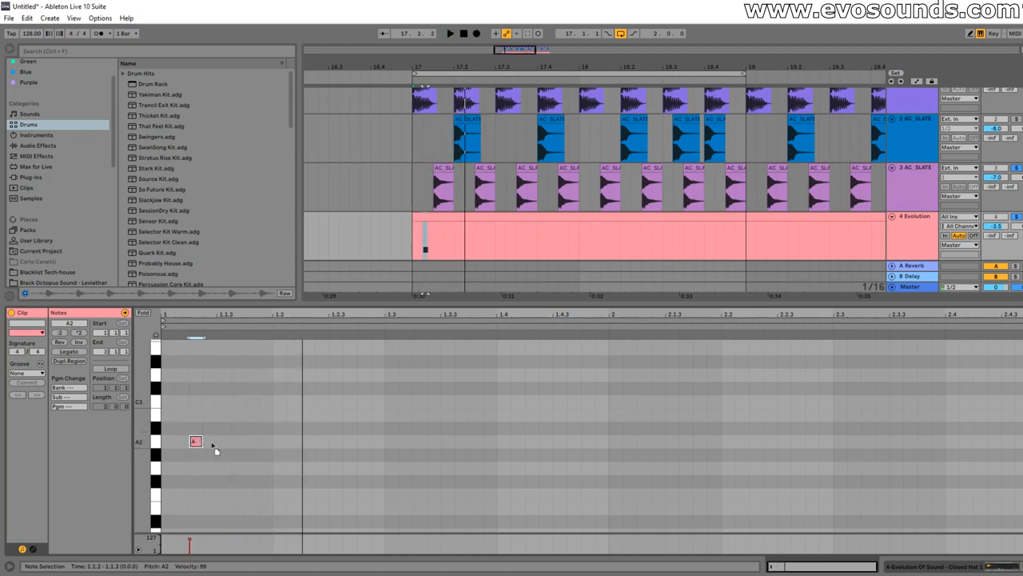
key("ctrl+z")
key("space")
- Add second and third hat notes off the beat and shift each slightly later
double_click(253, 442)
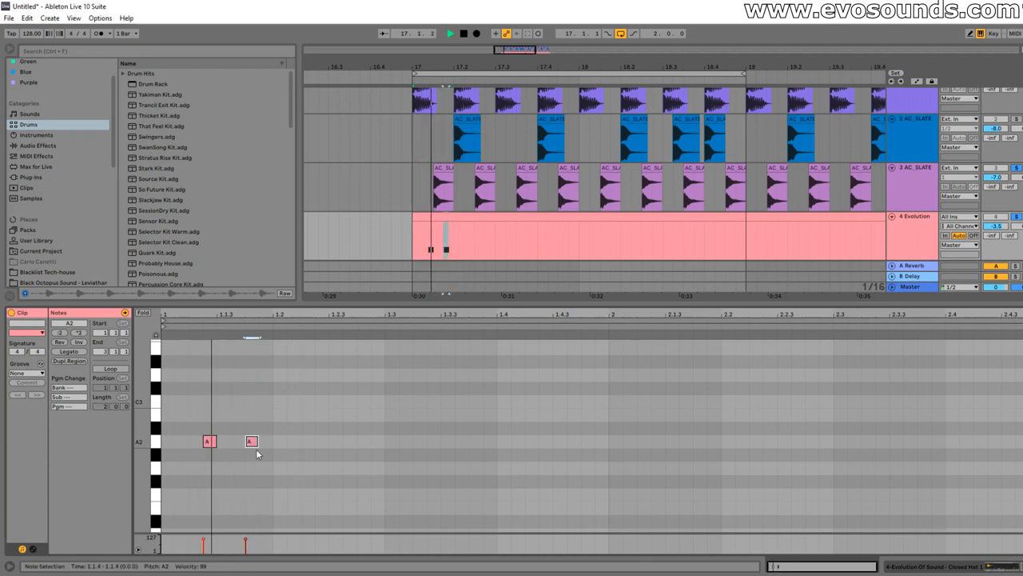
left_click_drag(254, 444, 268, 444)
key("space")
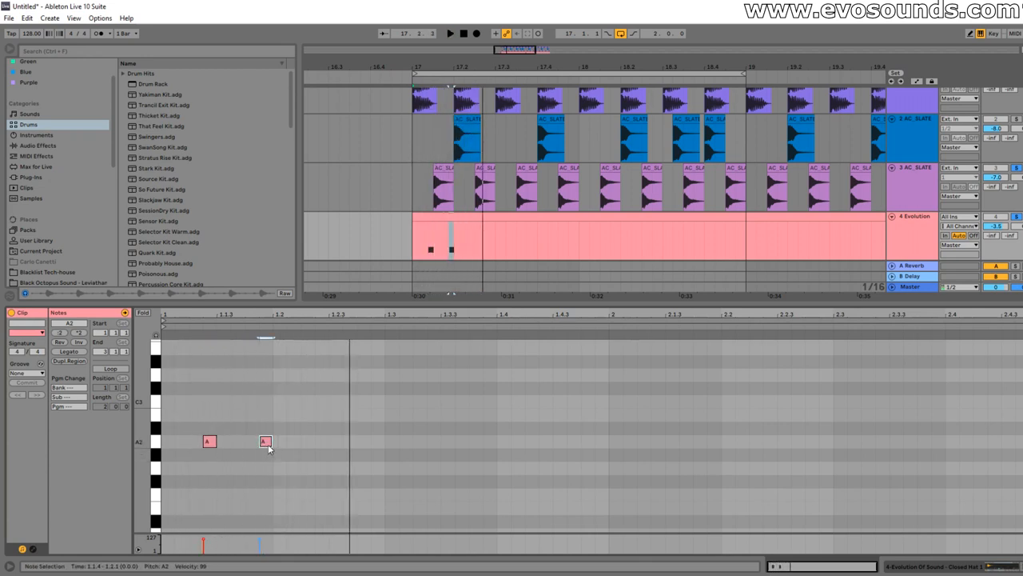
key("space")
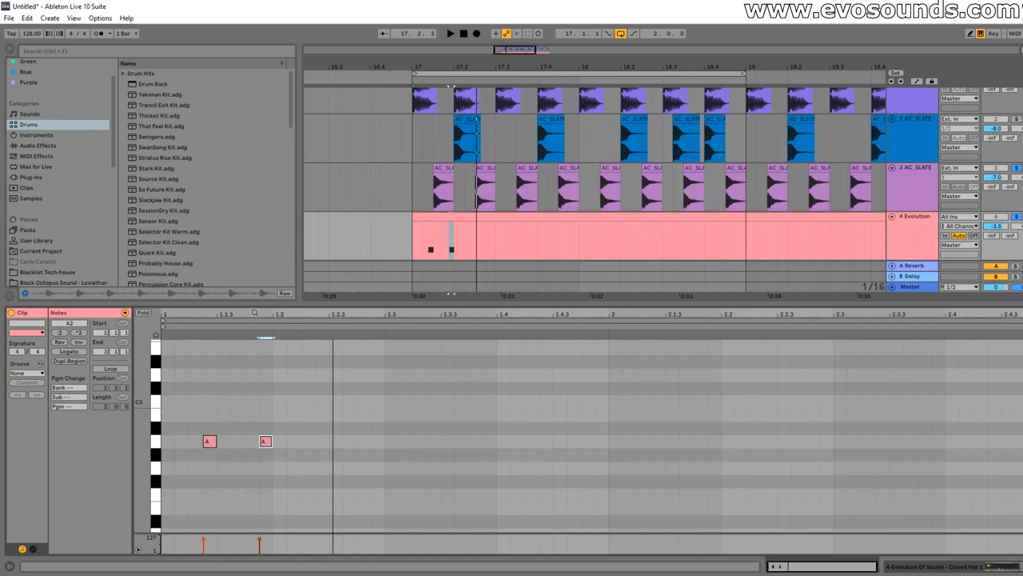
left_click_drag(254, 313, 257, 340)
key("space")
double_click(377, 442)
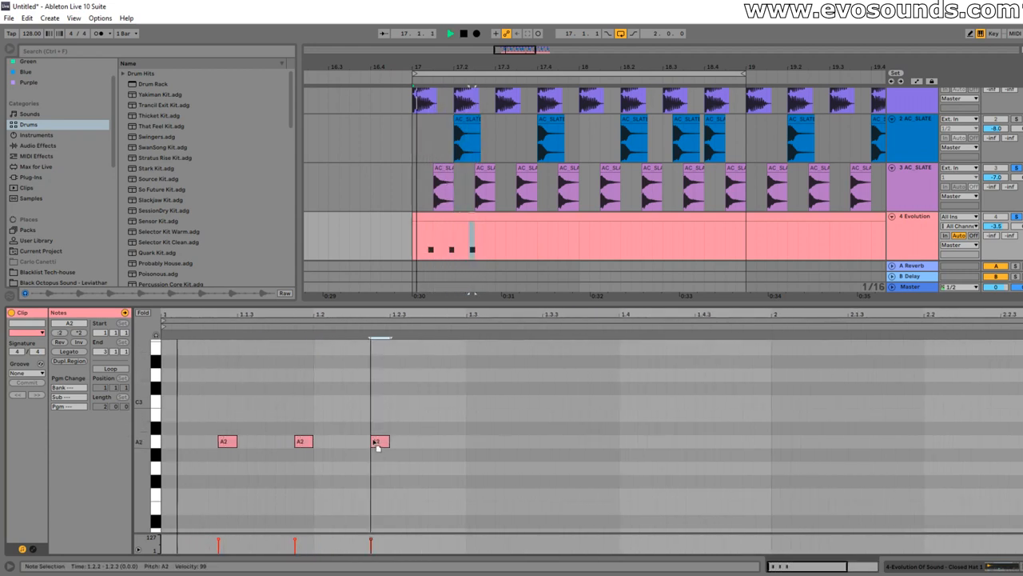
key("space")
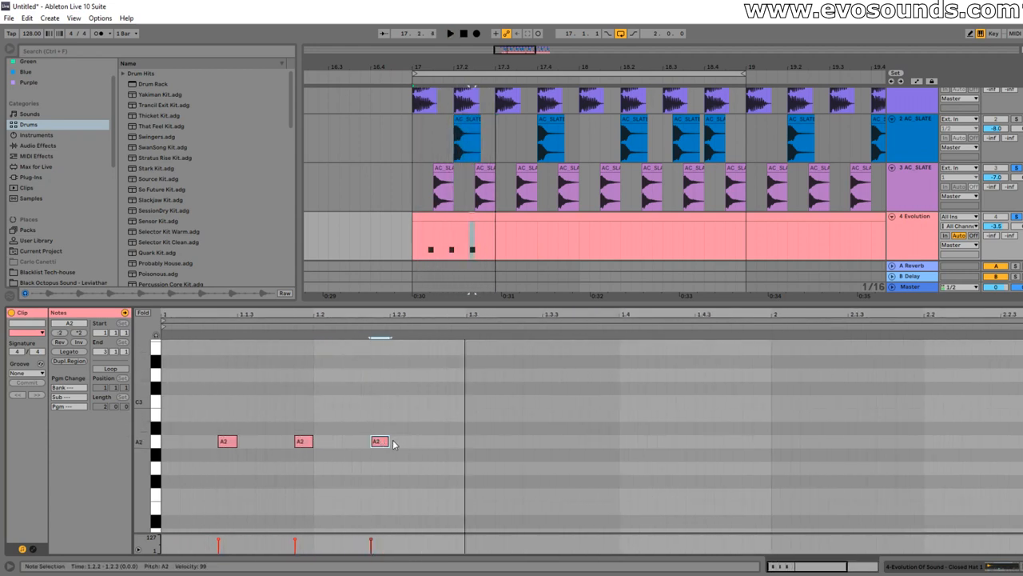
key("space")
mouse_move(382, 441)
left_mouse_down()
mouse_move(442, 444)
mouse_move(387, 443)
left_mouse_up()
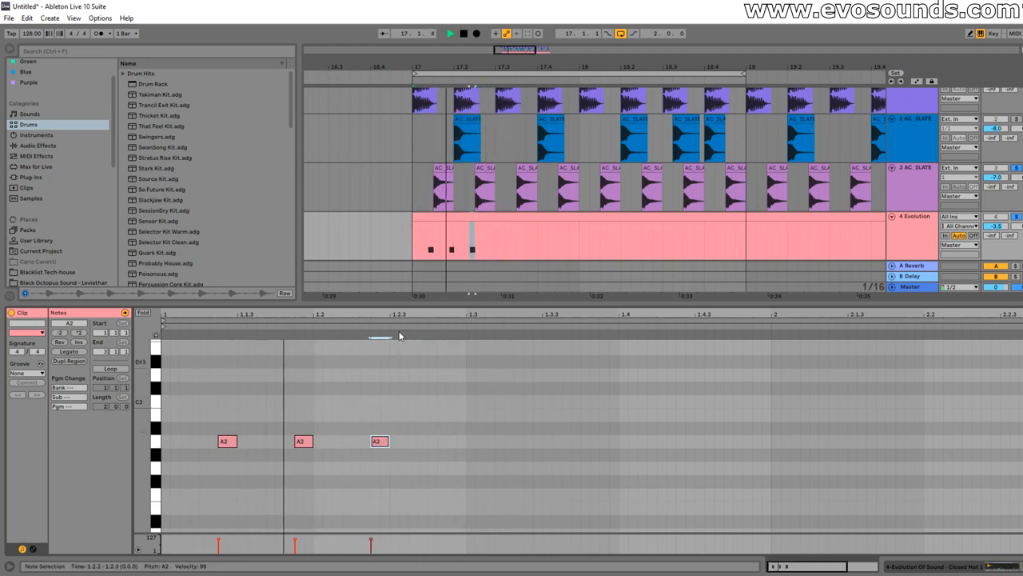
- Add a fourth note further right in bar one and duplicate the bar's notes into bar two
double_click(395, 441)
mouse_move(396, 441)
left_mouse_down()
mouse_move(512, 450)
mouse_move(476, 447)
left_mouse_up()
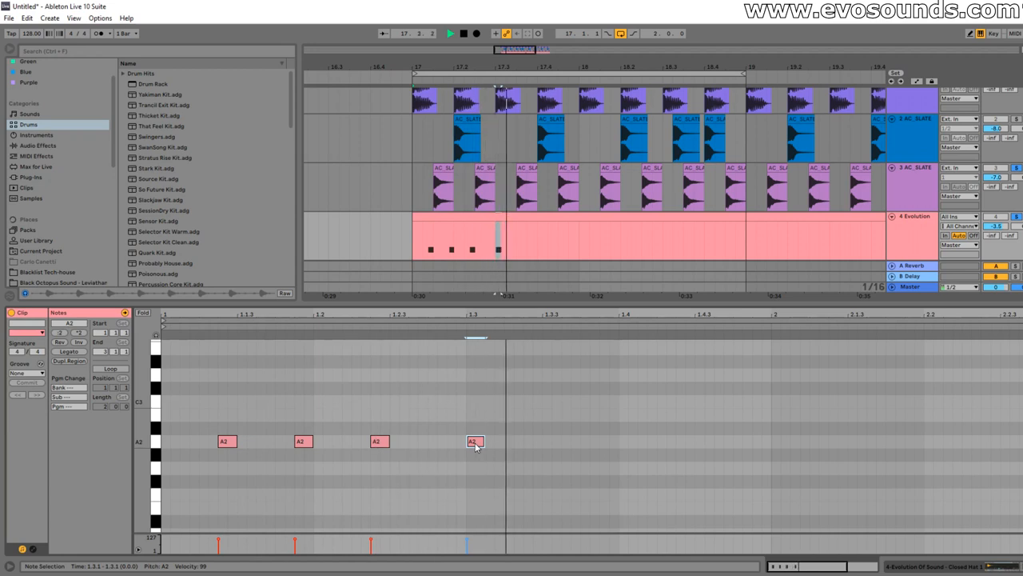
key("space")
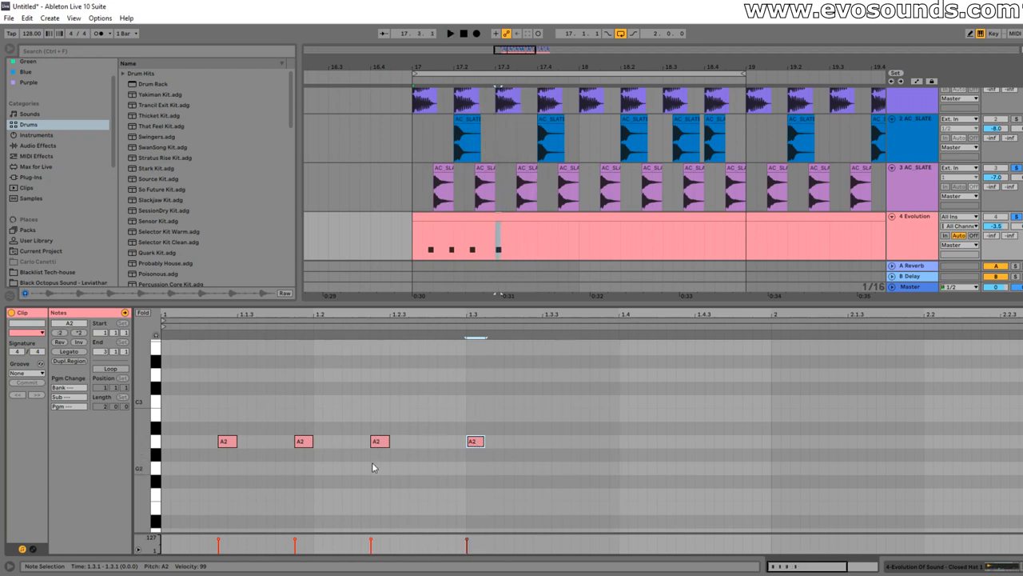
key("space")
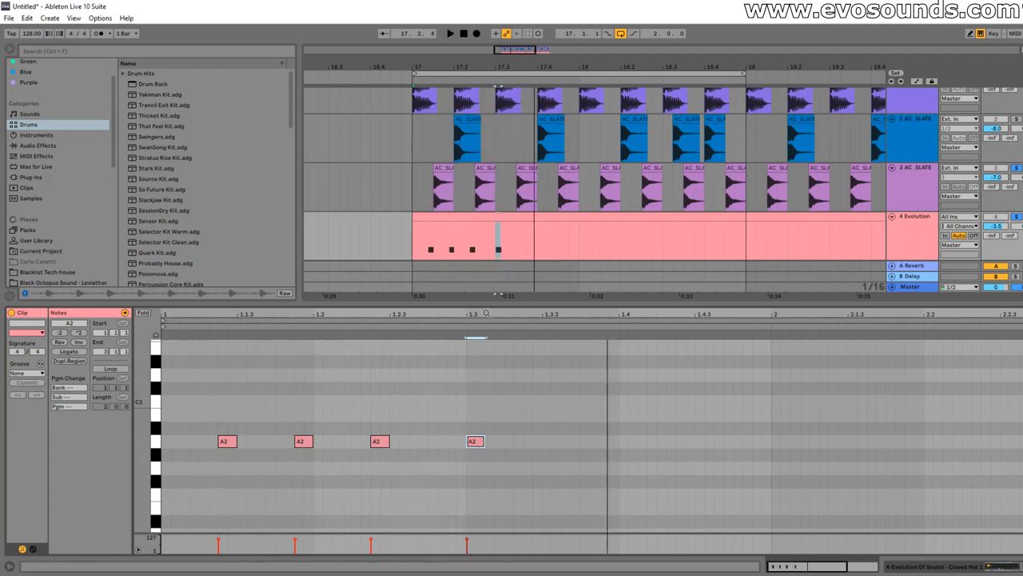
key("minus")
left_click_drag(414, 449, 587, 446)
key("space")
key("ctrl+d")
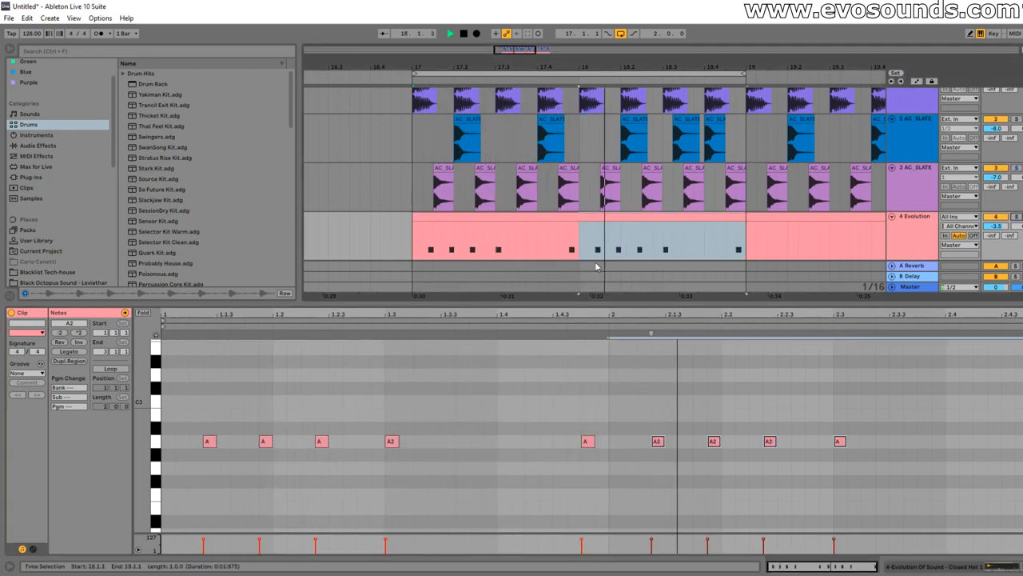
- Delete the extra notes at 1.4.4 and 2.3 while auditioning the pattern
left_click(589, 442)
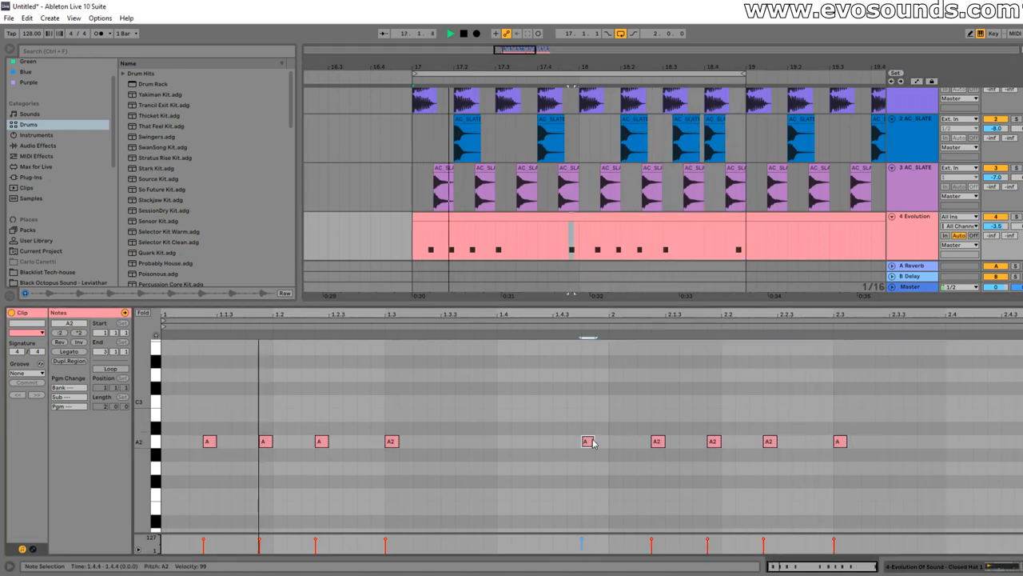
double_click(588, 442)
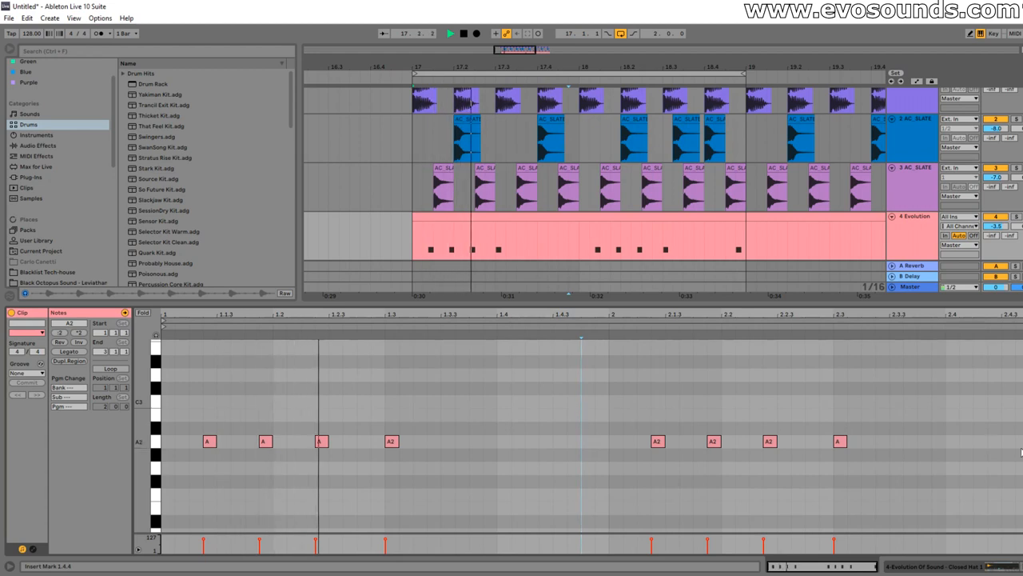
key("space")
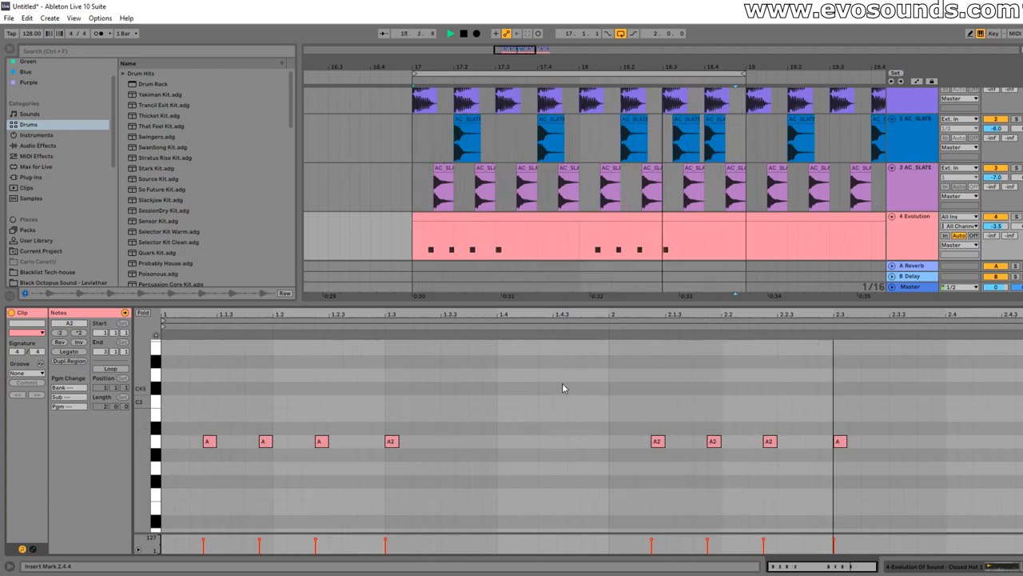
key("space")
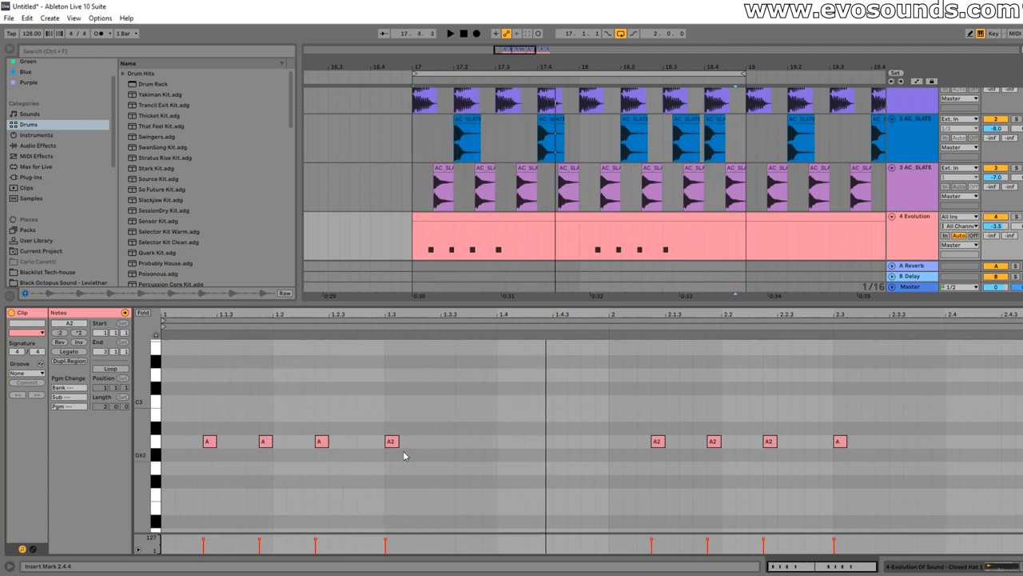
left_click(393, 442)
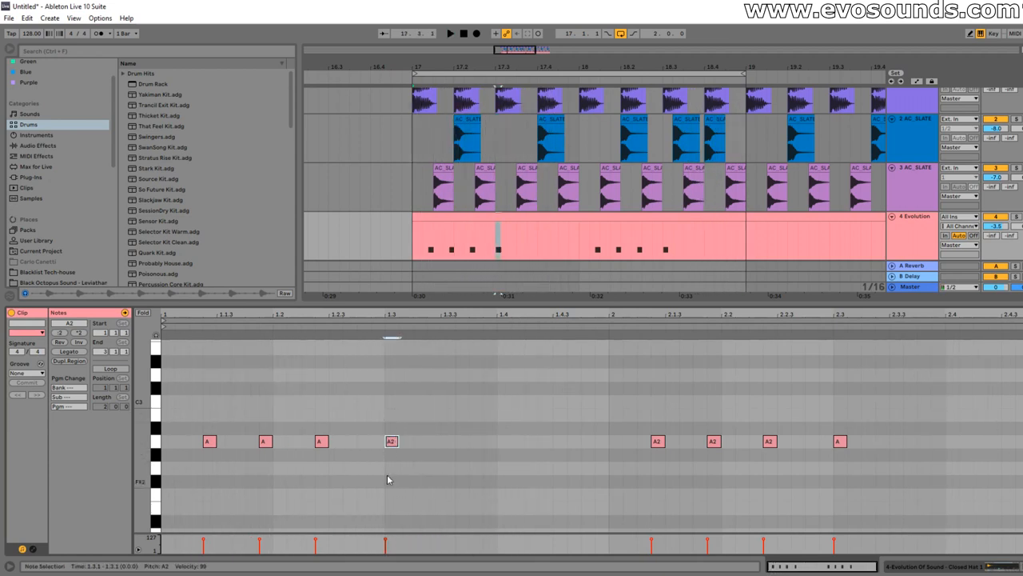
key("space")
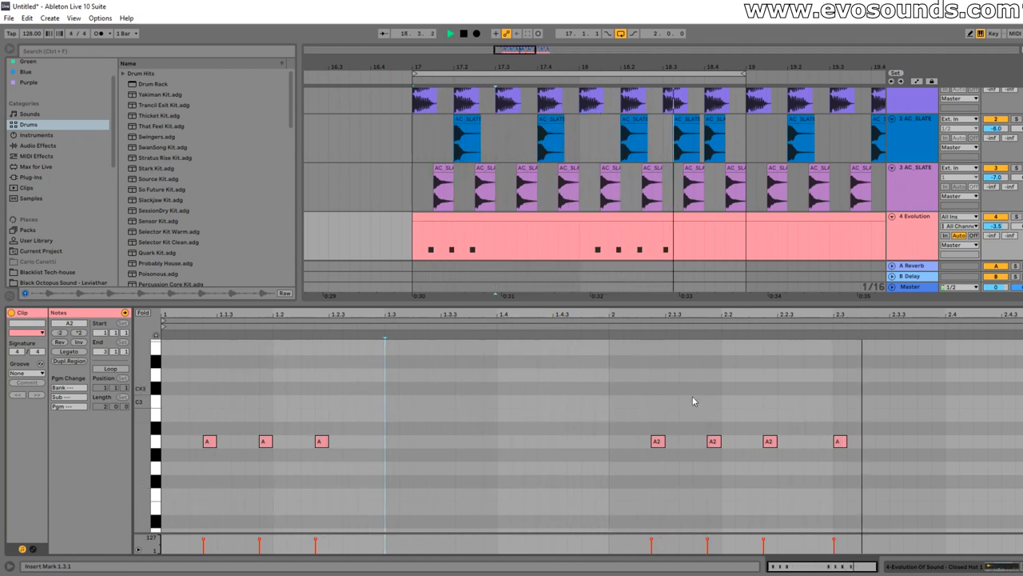
double_click(840, 441)
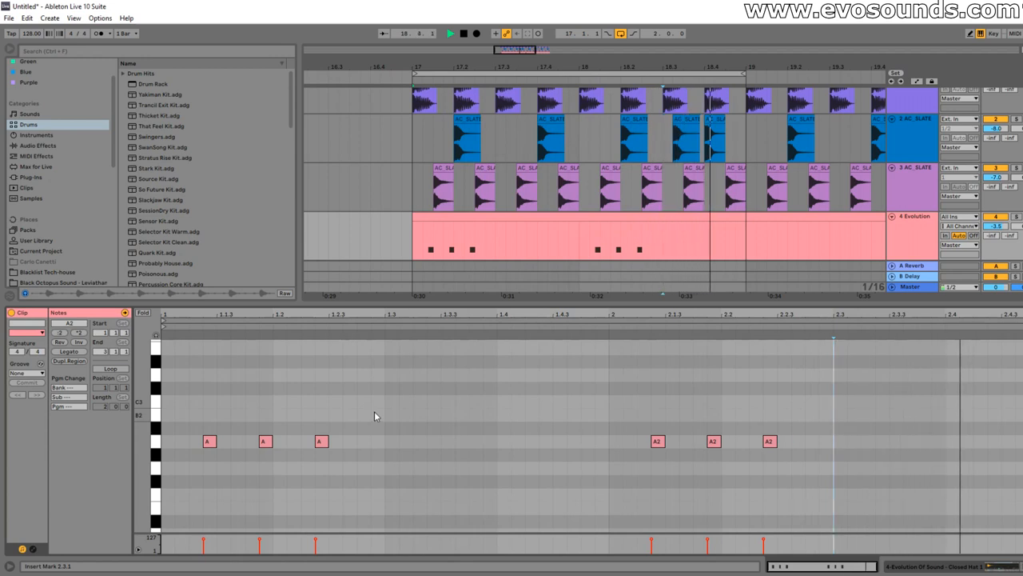
key("space")
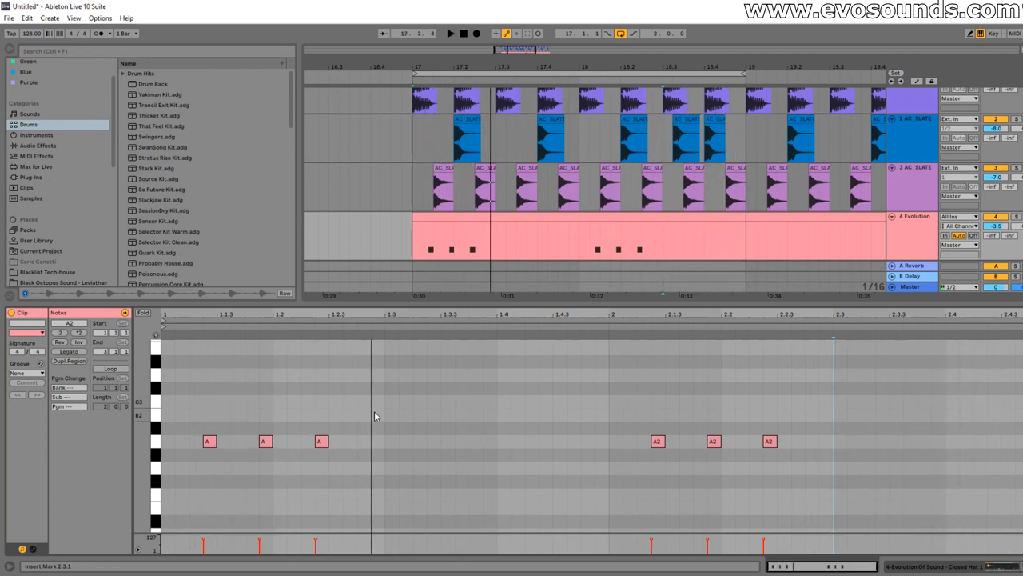
- Copy the first note just after itself and shift the copy slightly earlier
left_click(212, 444)
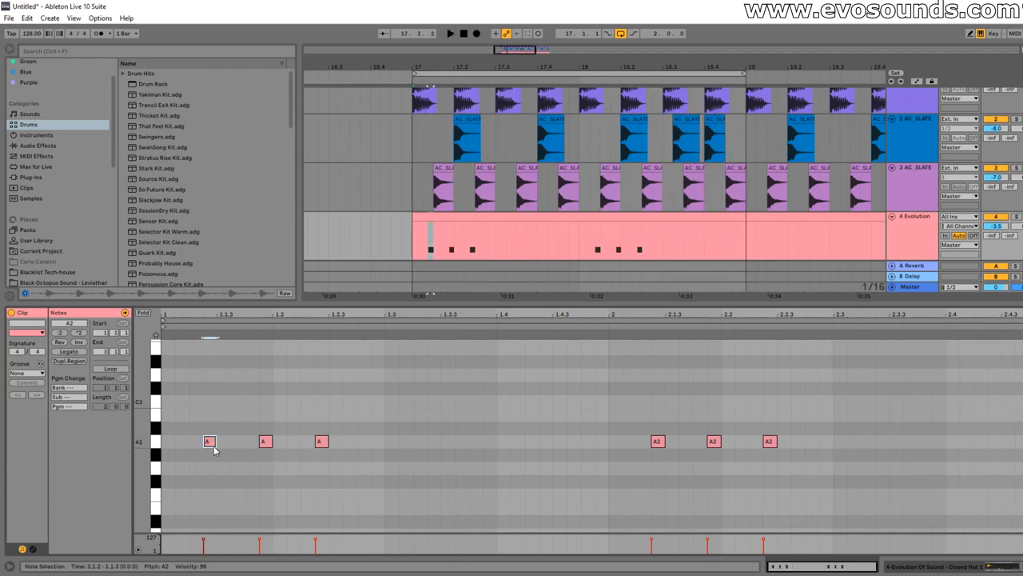
left_click_drag(228, 448, 239, 448)
key("space")
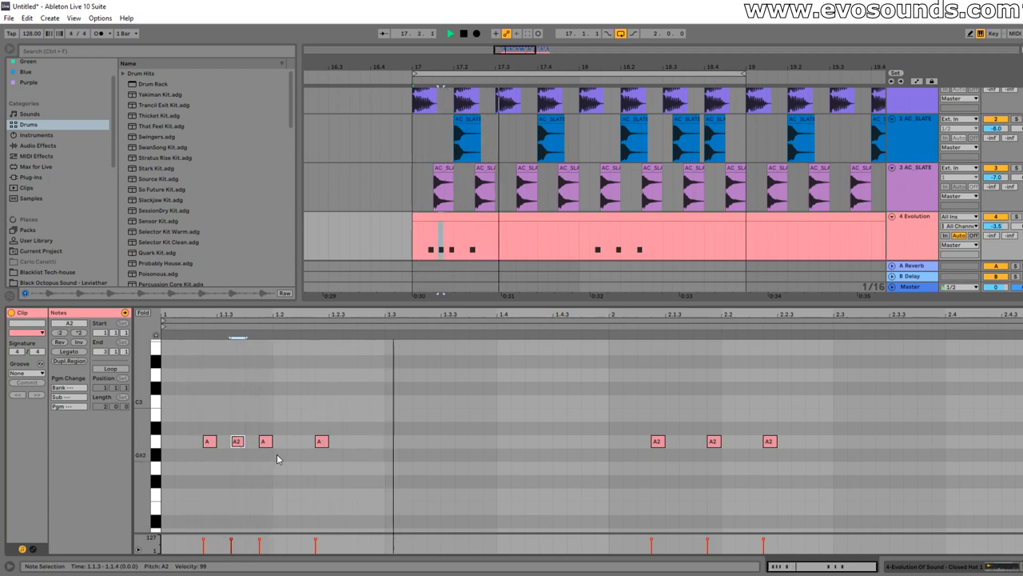
left_click_drag(239, 444, 203, 447)
key("space")
- Delete every note in the clip and solo tracks 3 and Evolution together
key("ctrl+a")
key("Up")
key("Up")
key("Up")
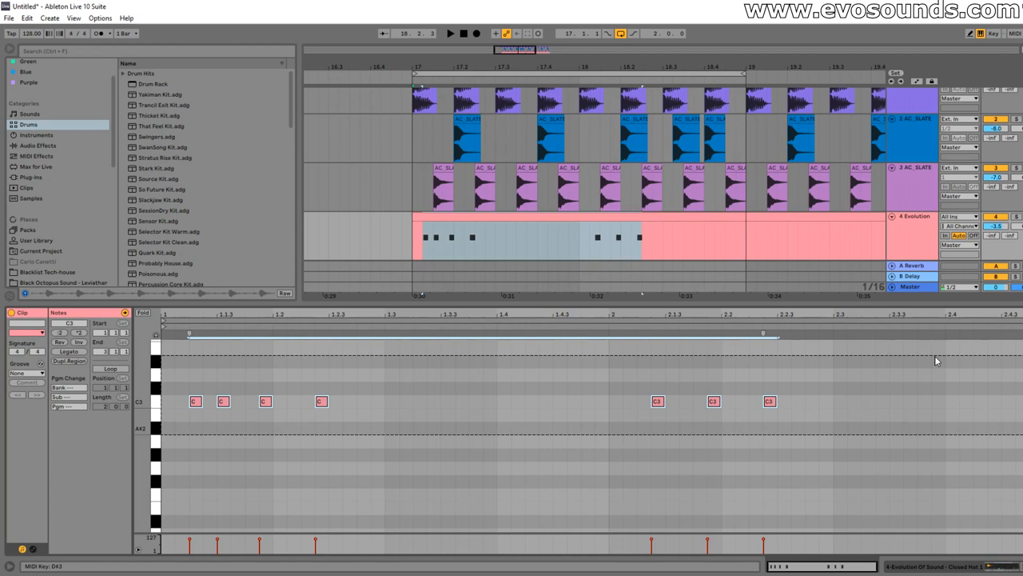
key("Delete")
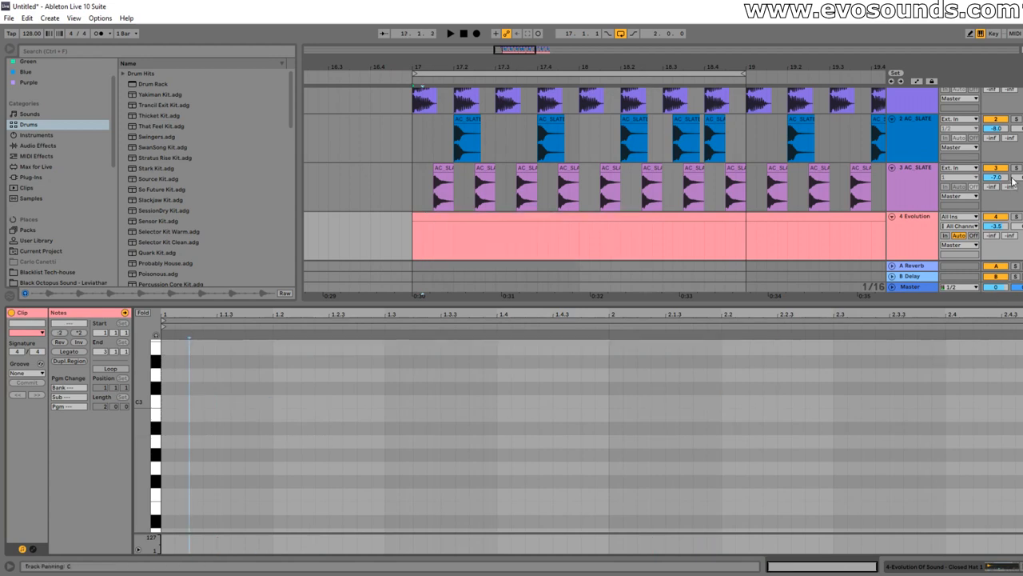
left_click(1016, 167)
left_click(1016, 215, "ctrl")
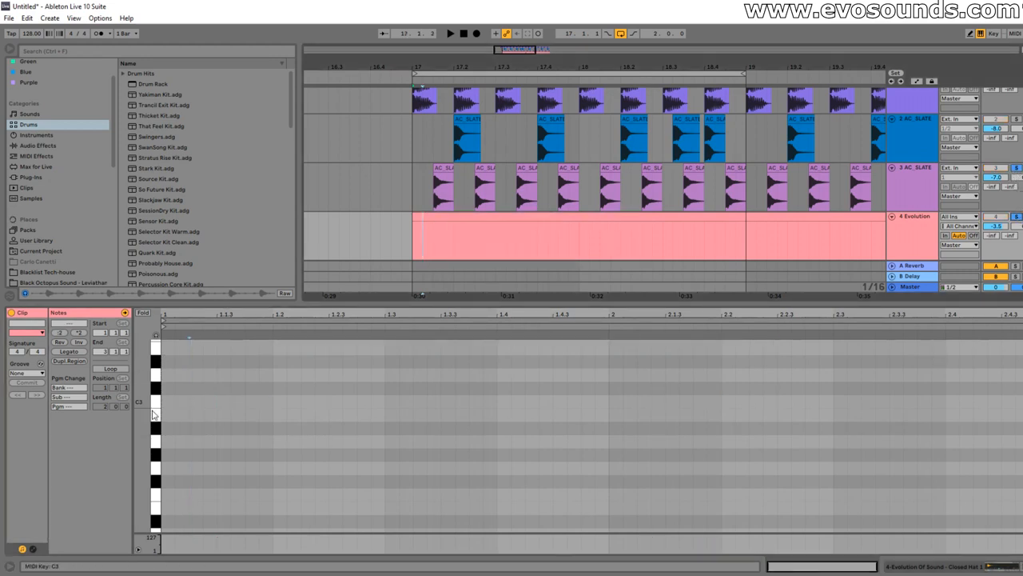
- Add a new C3 note moved to the bar start, stop playback and select a clap clip
double_click(208, 404)
mouse_move(209, 404)
left_mouse_down()
mouse_move(186, 406)
mouse_move(320, 408)
left_mouse_up()
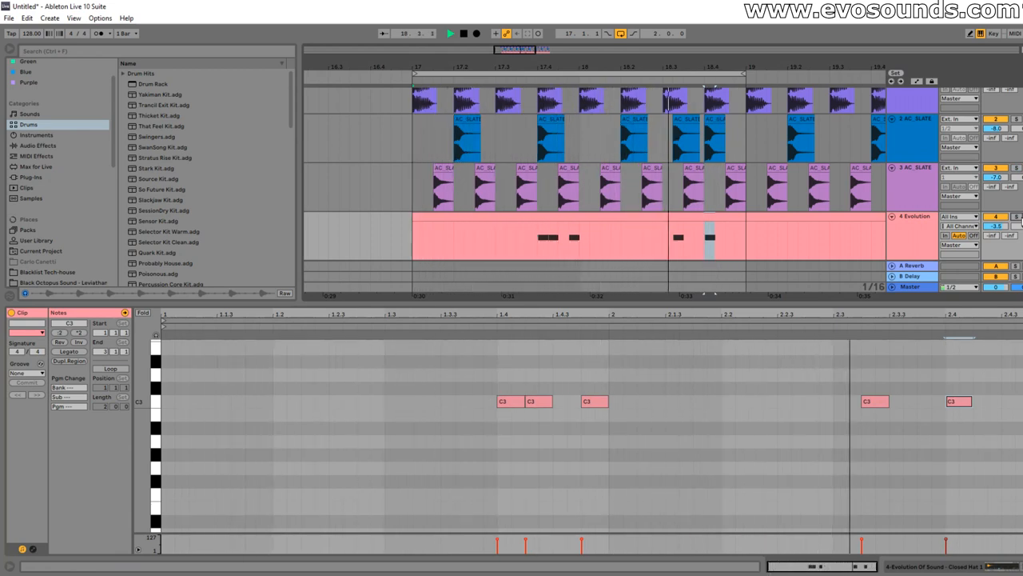
key("space")
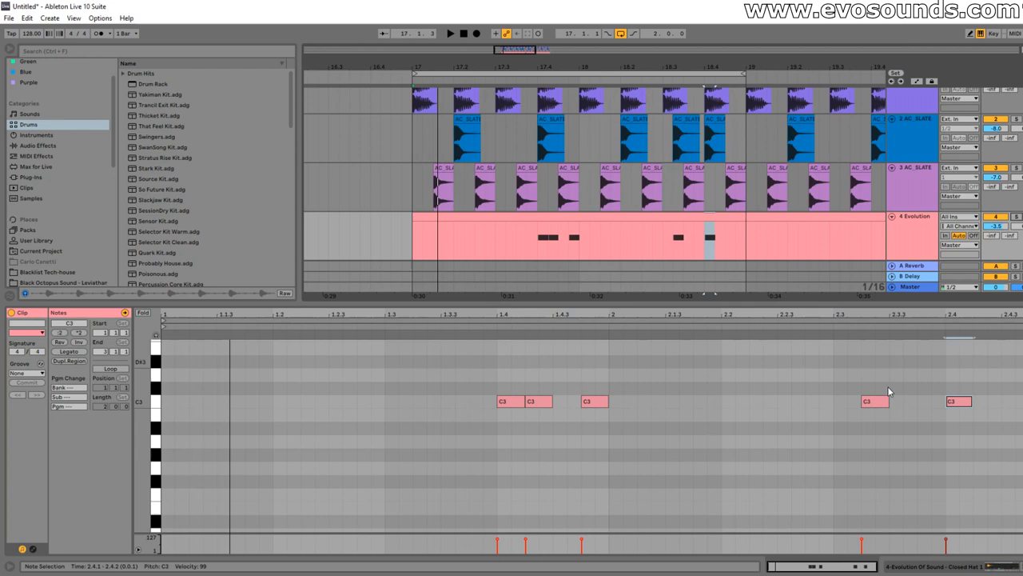
scroll(708, 176, "up", 1)
left_click(687, 148)
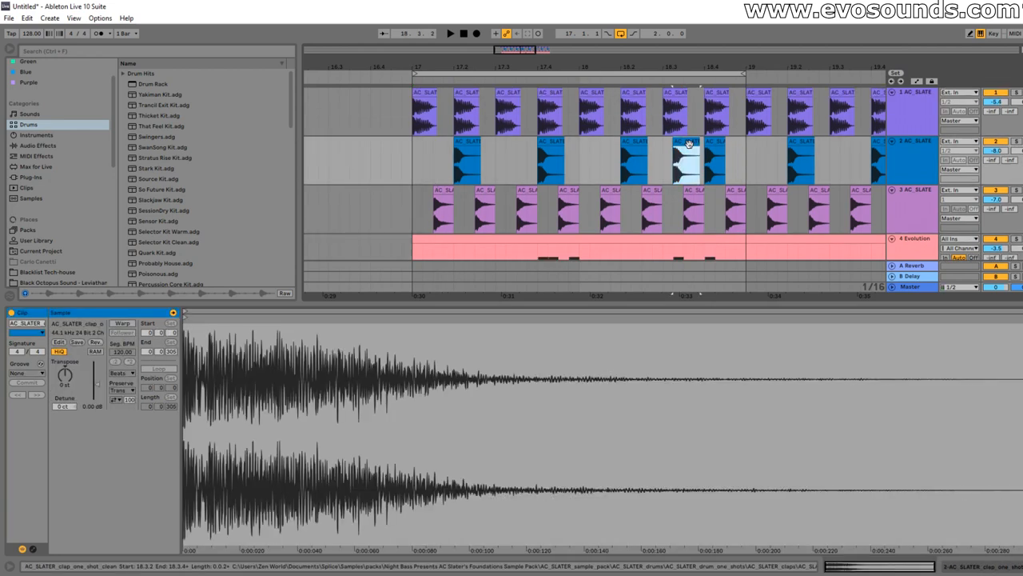
- Delete the selected clap clip and transpose all Evolution notes down to A2
key("Delete")
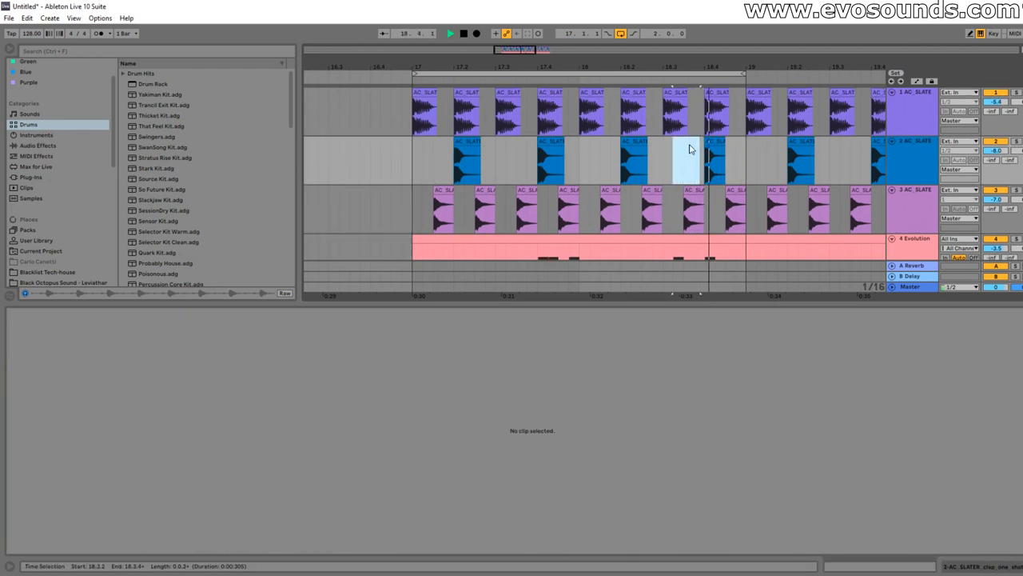
scroll(656, 205, "down", 2)
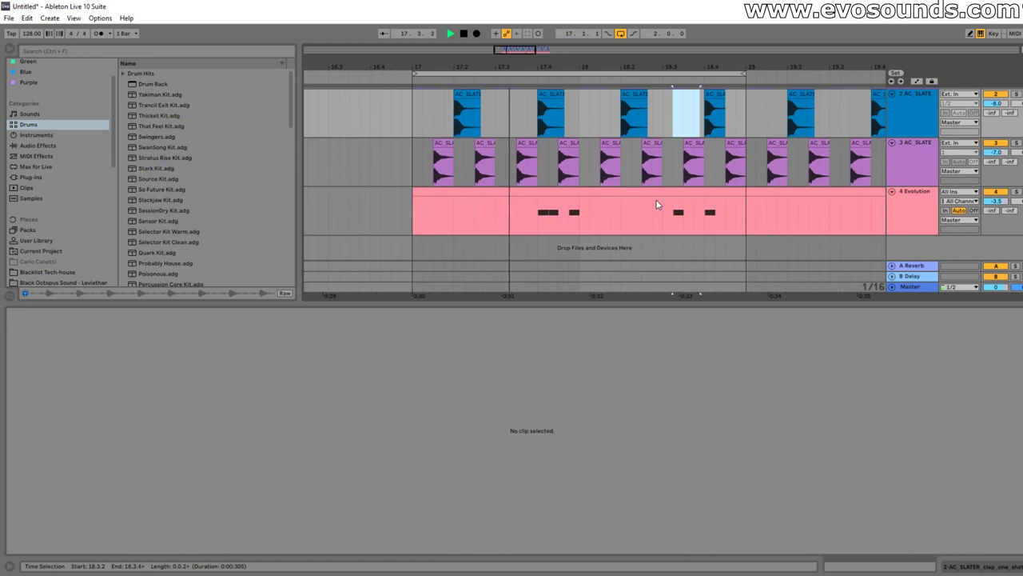
left_click(556, 198)
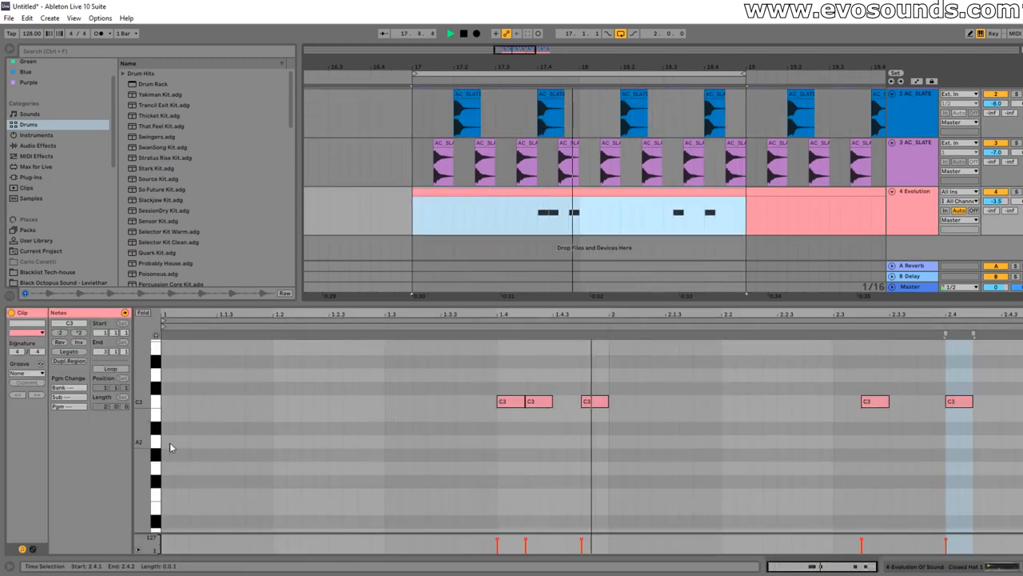
key("ctrl+a")
key("Down")
key("Down")
key("Down")
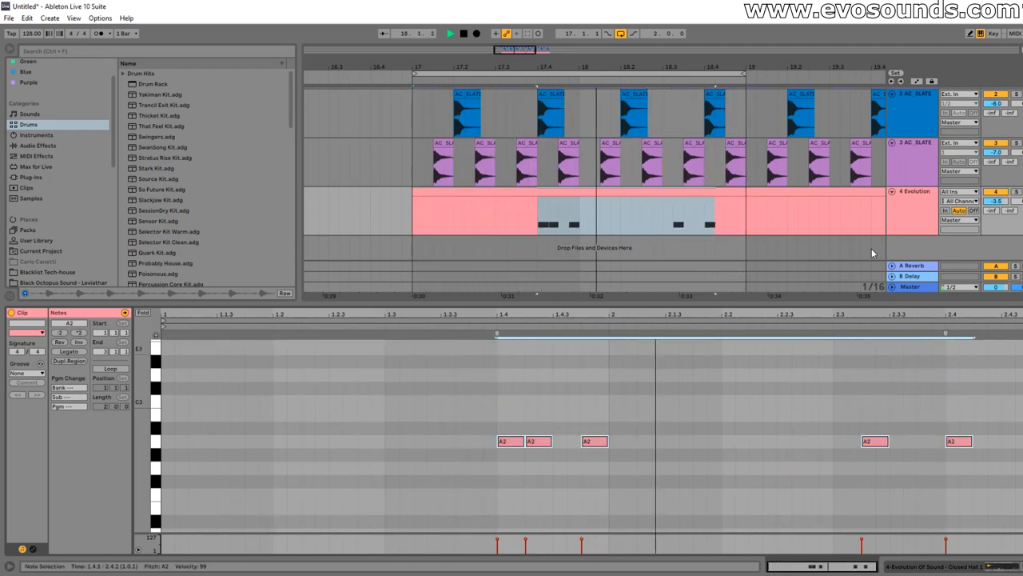
- Marquee-select all the A2 notes and delete them, emptying the clip
key("space")
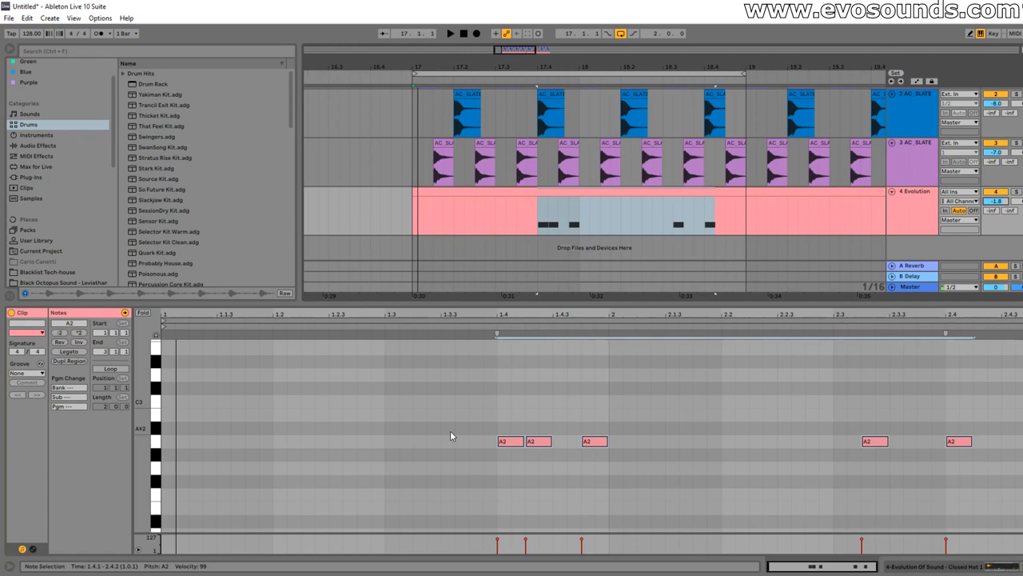
left_click_drag(498, 382, 920, 487)
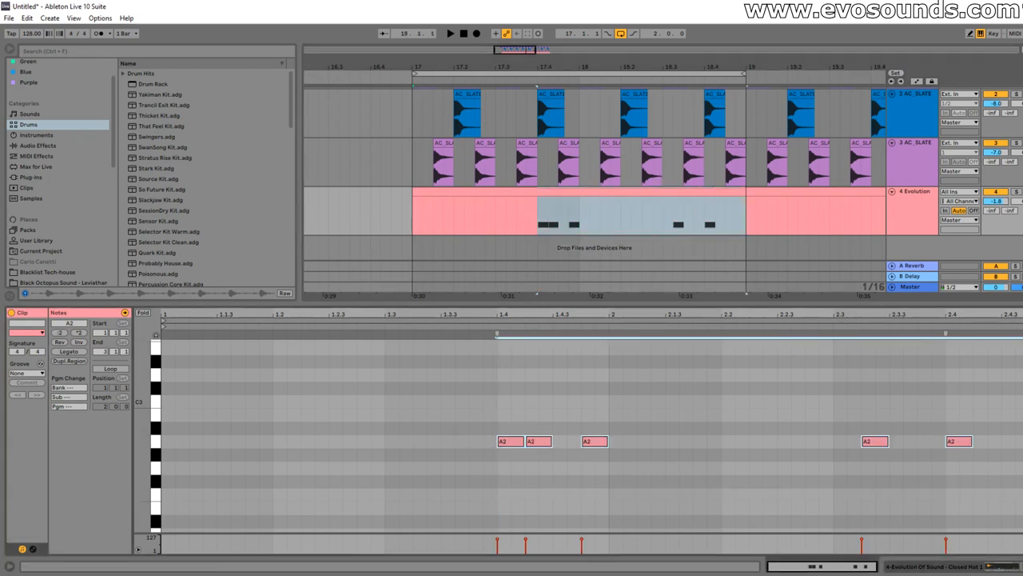
key("Delete")
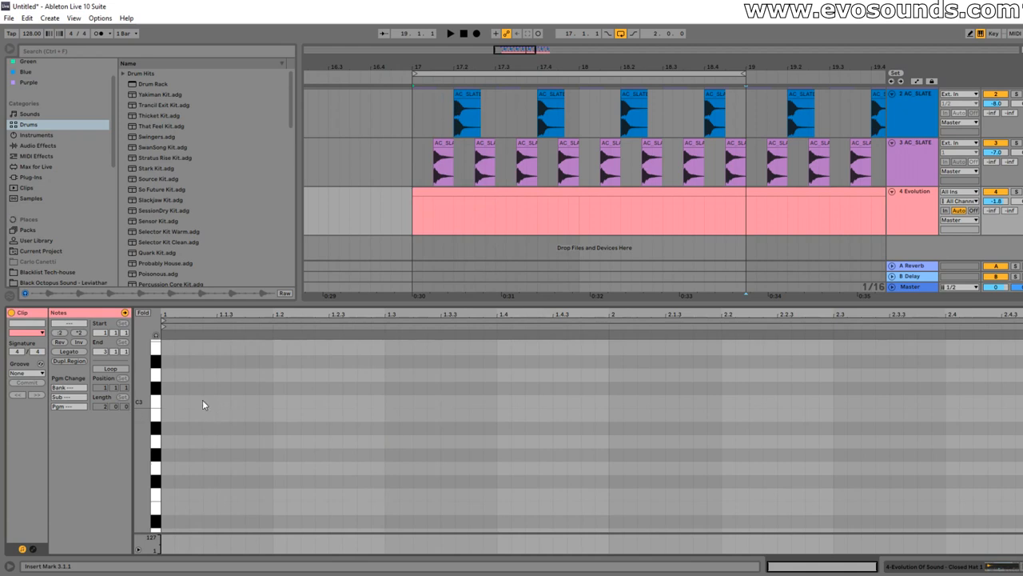
- Place C3 notes at 1.2.3, 1.2.4 and 1.3.3 and lengthen the 1.1.3 note slightly
left_click_drag(230, 410, 369, 403)
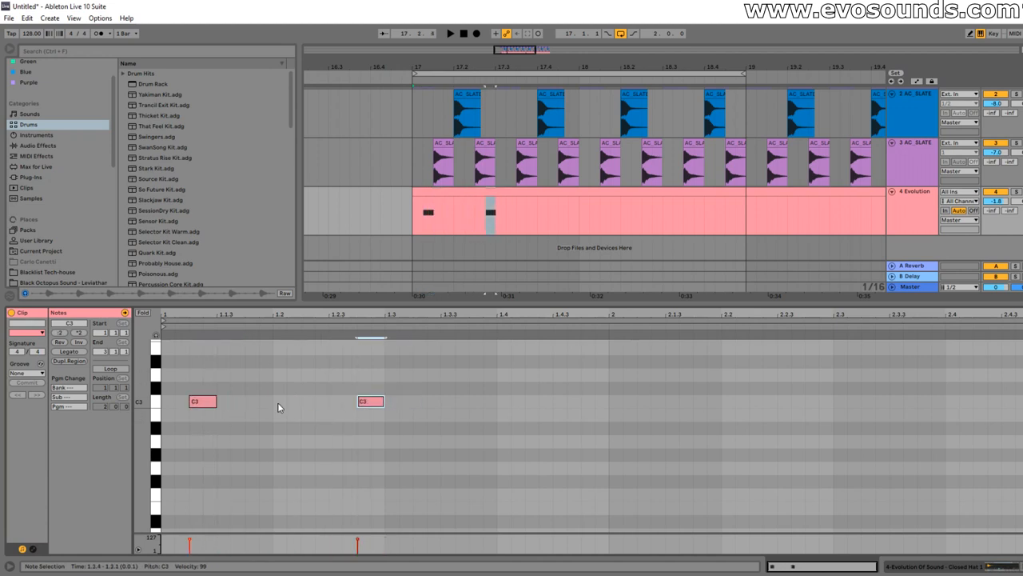
left_click_drag(369, 404, 341, 407, "ctrl")
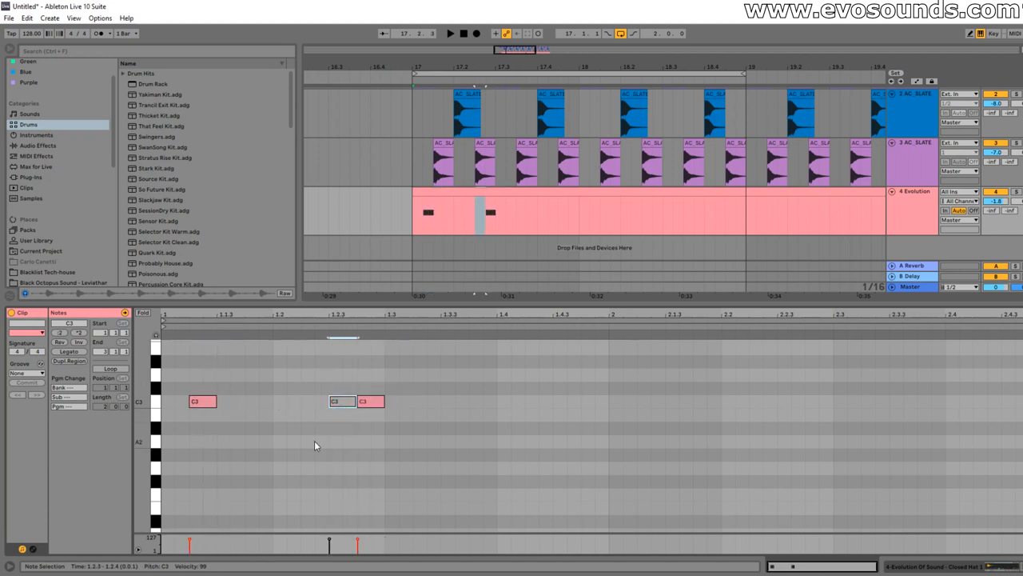
left_click(226, 410)
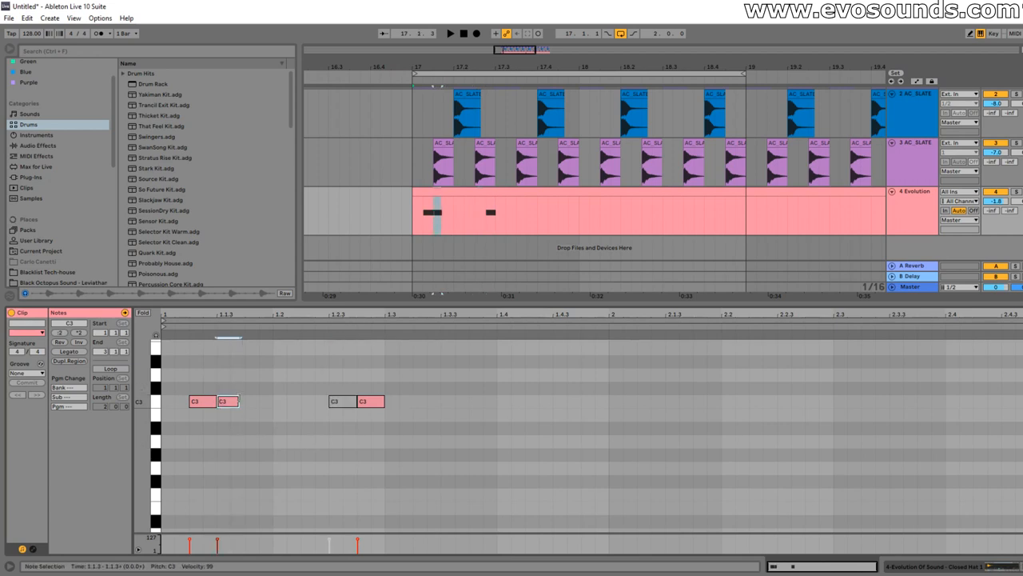
left_click_drag(237, 402, 244, 401)
key("space")
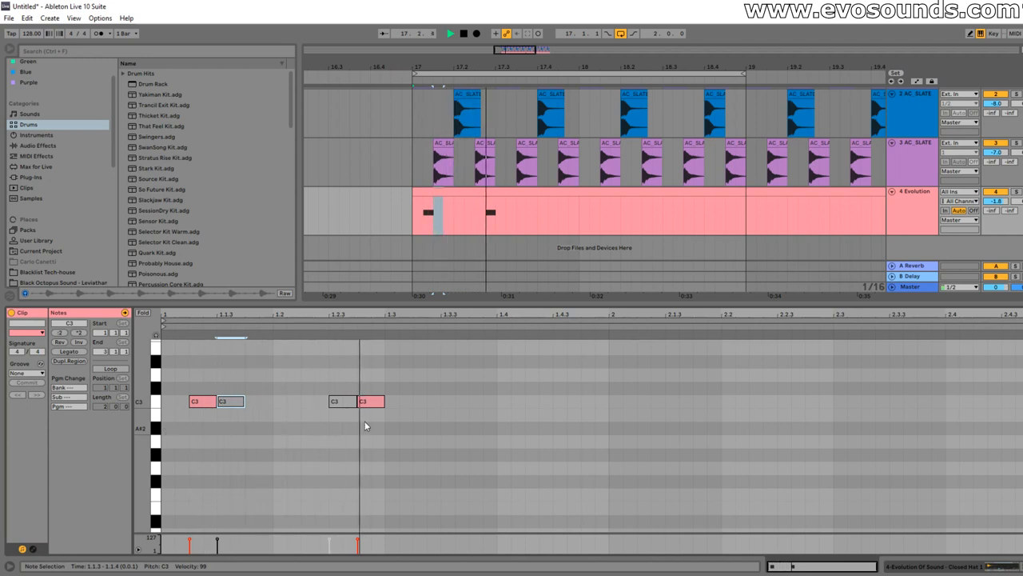
double_click(398, 402)
mouse_move(397, 402)
left_mouse_down()
mouse_move(528, 407)
mouse_move(398, 409)
left_mouse_up()
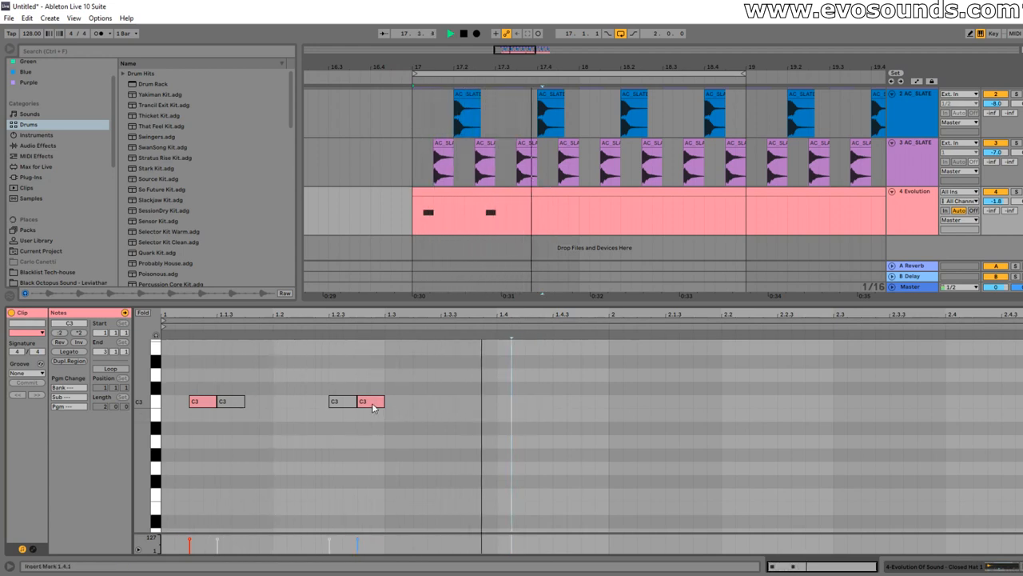
- Add a C3 note at 1.3.2 and duplicate bar one's notes into bar two
key("space")
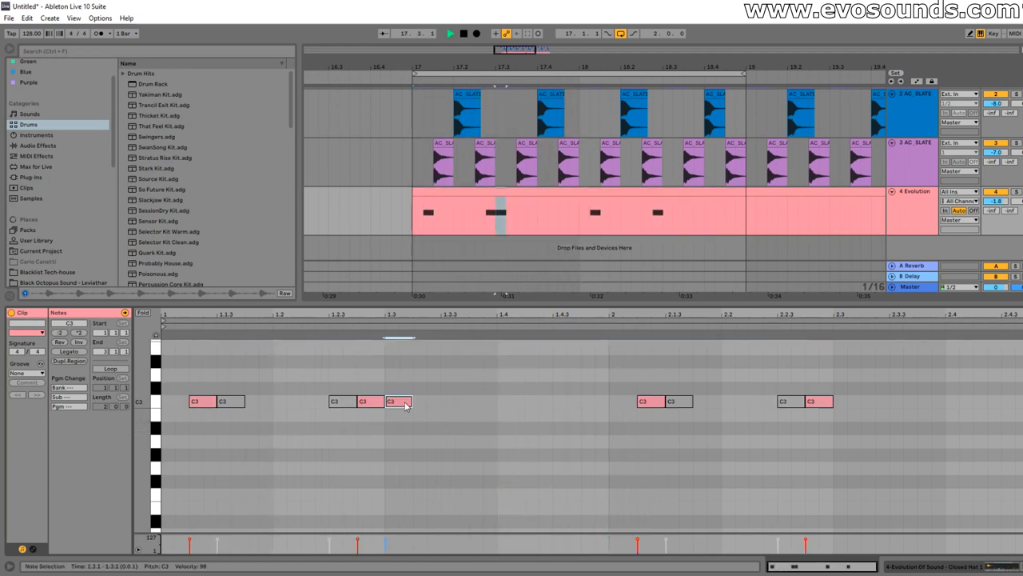
double_click(427, 401)
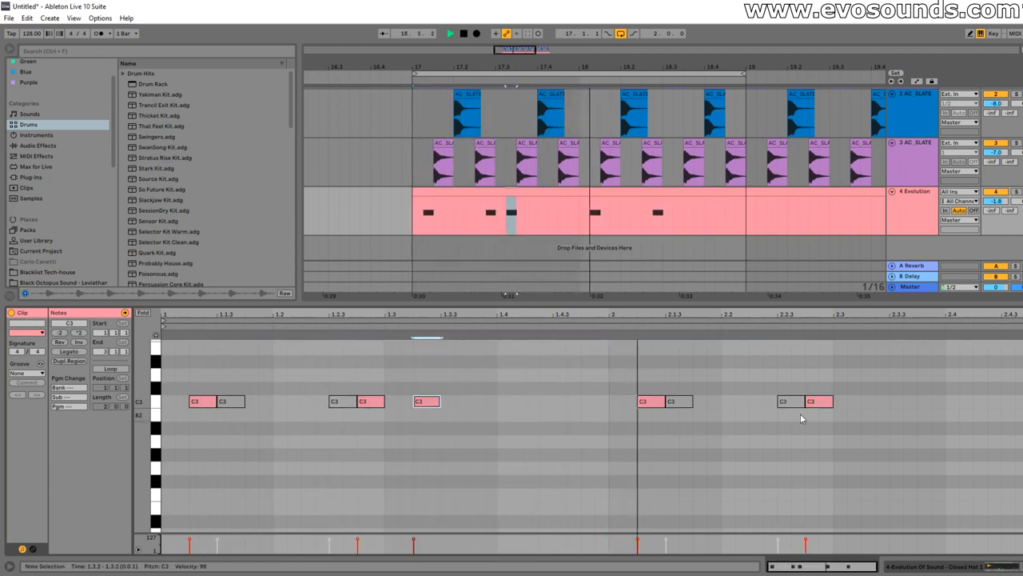
left_click(824, 410)
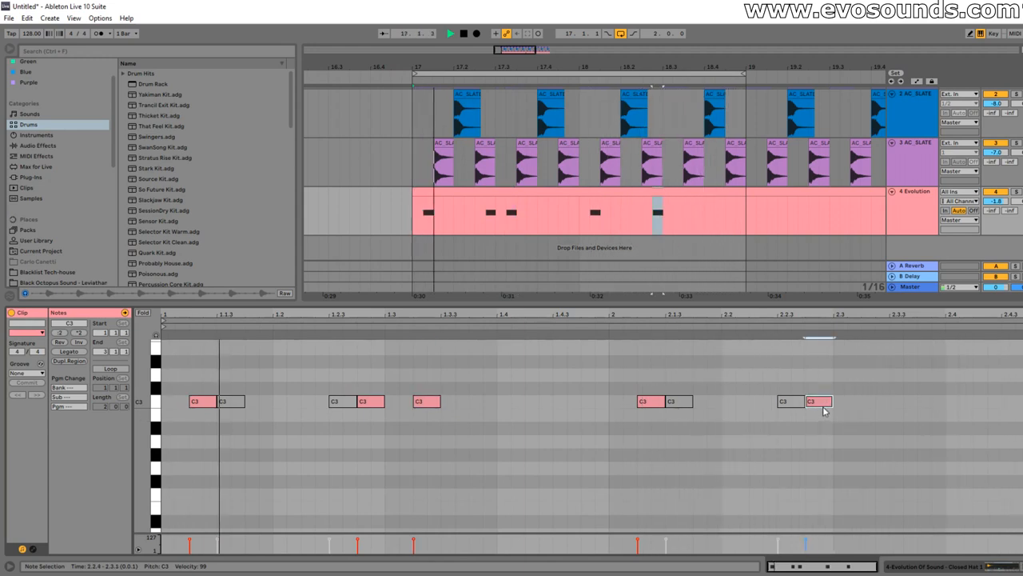
left_click(320, 406)
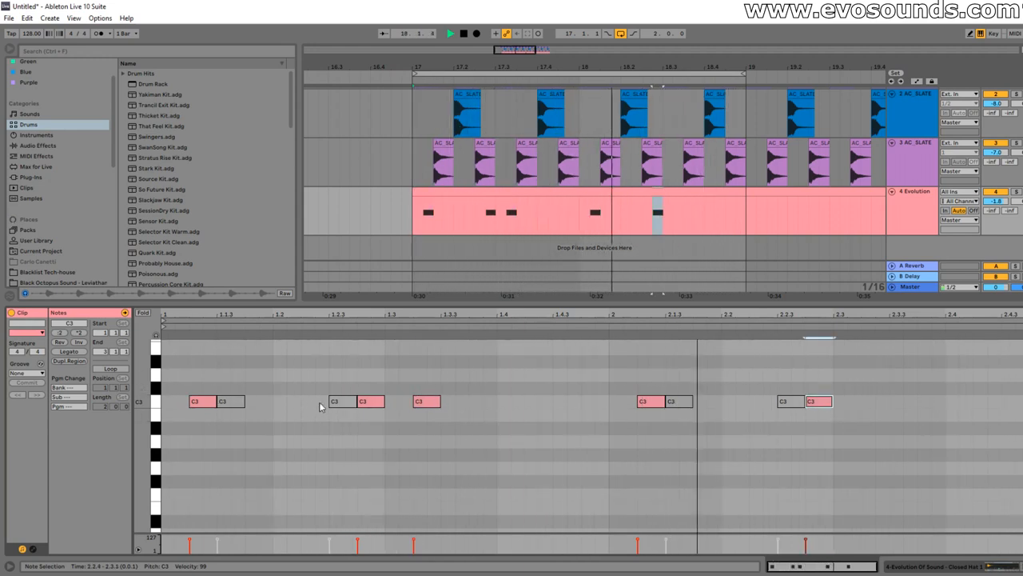
- Remove the extra note at 1.1.3 and select a track-3 hi-hat clip
key("space")
left_click(347, 402)
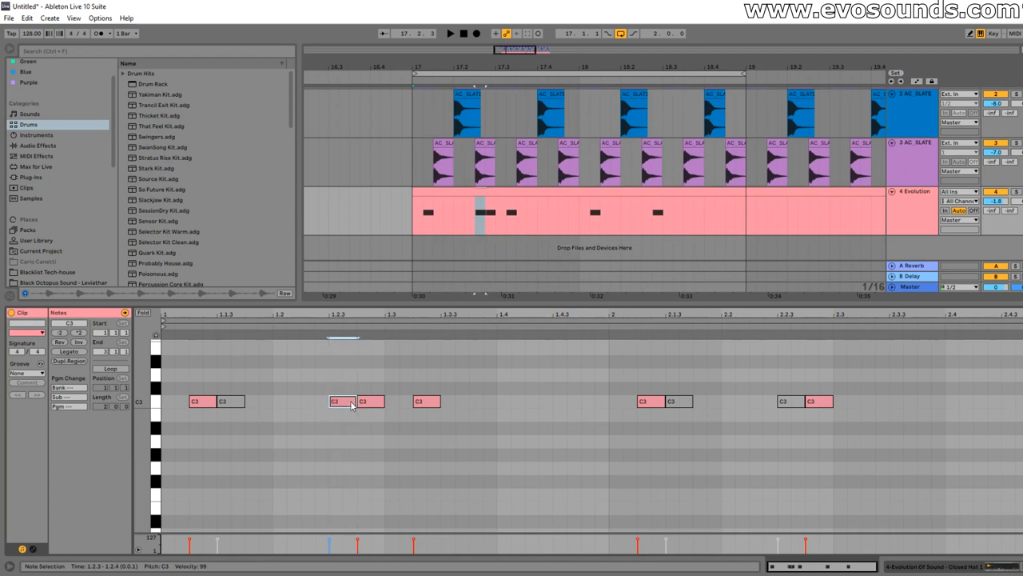
key("ctrl+d")
key("space")
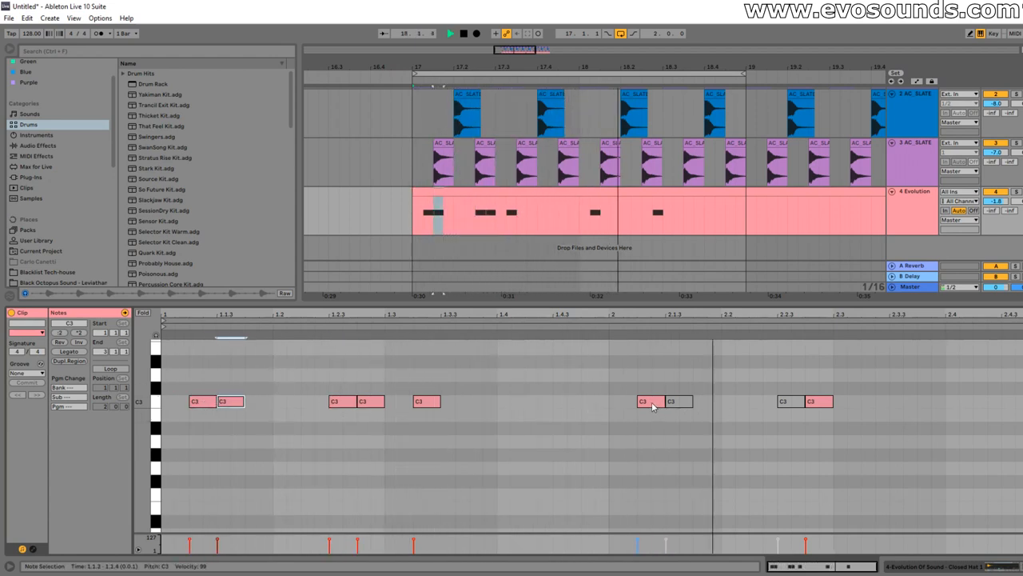
key("space")
key("Delete")
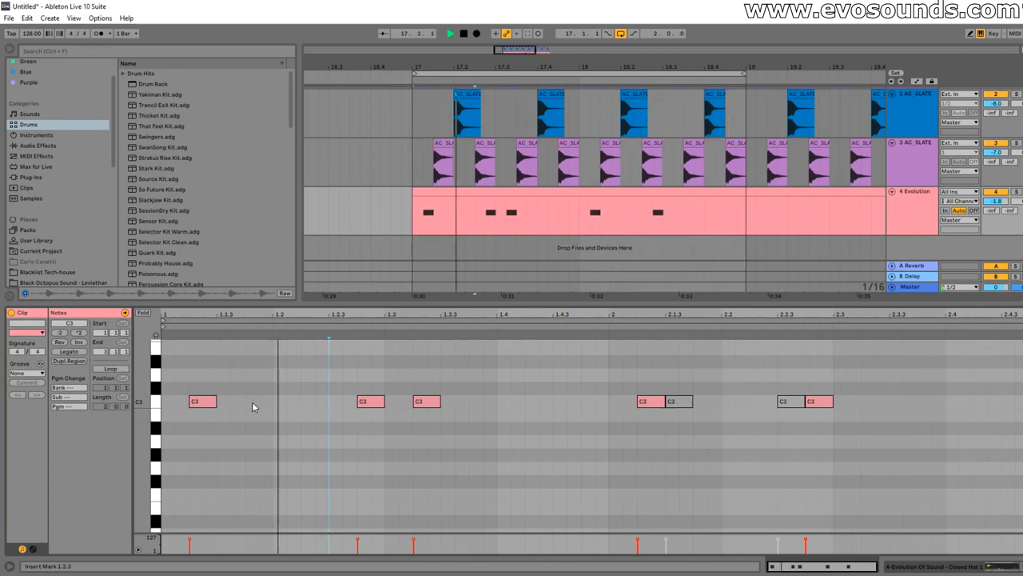
left_click(672, 193)
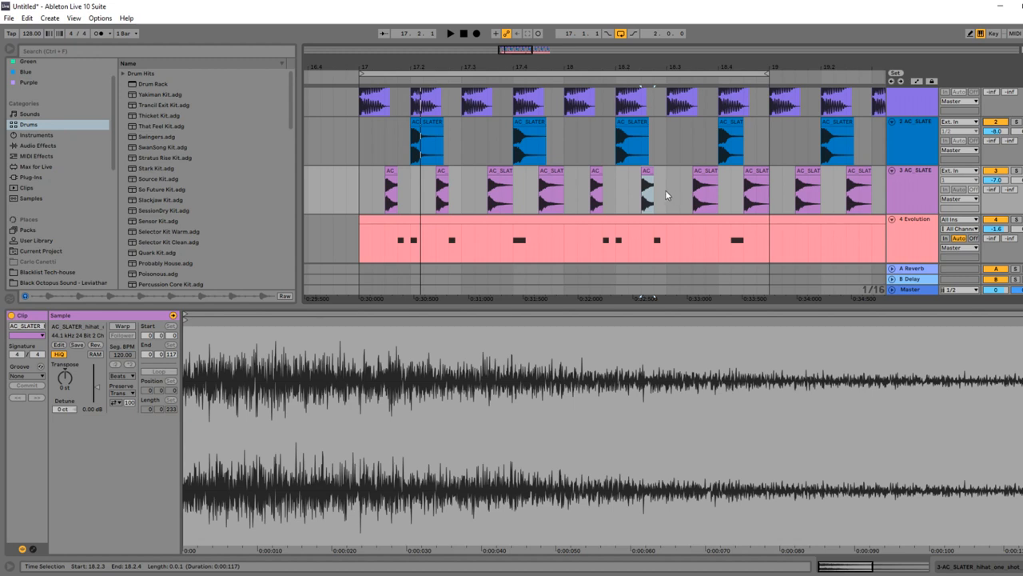
- Move the first note to 1.1.1, lengthen it to 1/8 and duplicate it to fill both bars
left_click(518, 219)
left_click_drag(257, 407, 182, 406)
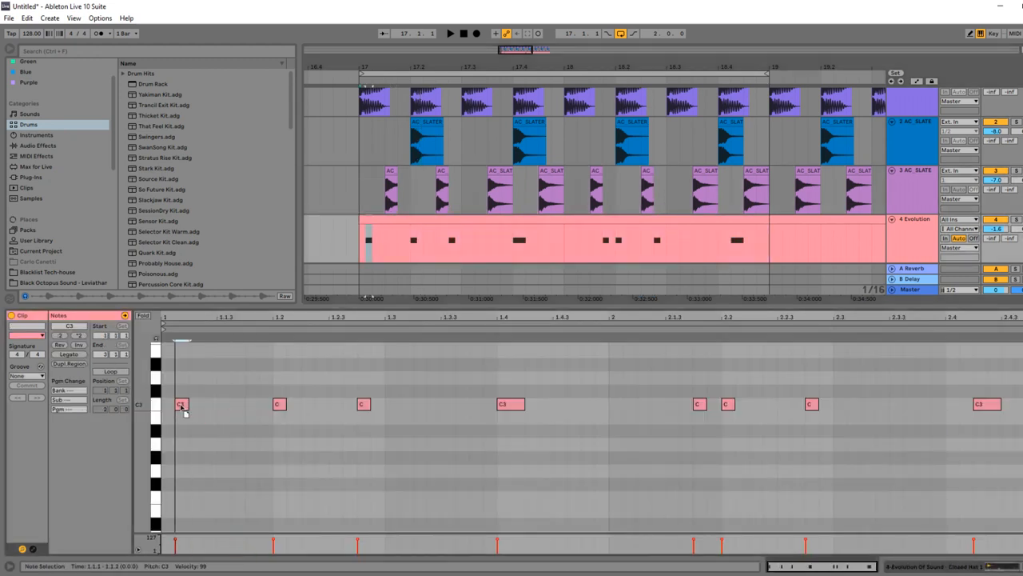
left_click_drag(190, 409, 218, 409)
key("ctrl+d")
key("ctrl+d")
key("ctrl+d")
key("ctrl+d")
key("ctrl+d")
key("ctrl+d")
key("ctrl+d")
key("ctrl+a")
key("ctrl+d")
key("space")
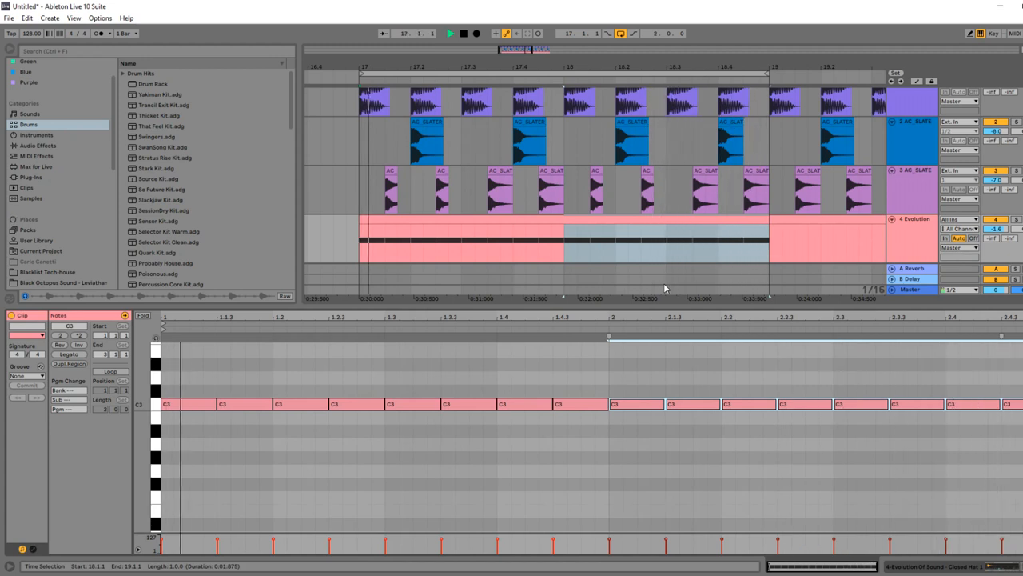
key("space")
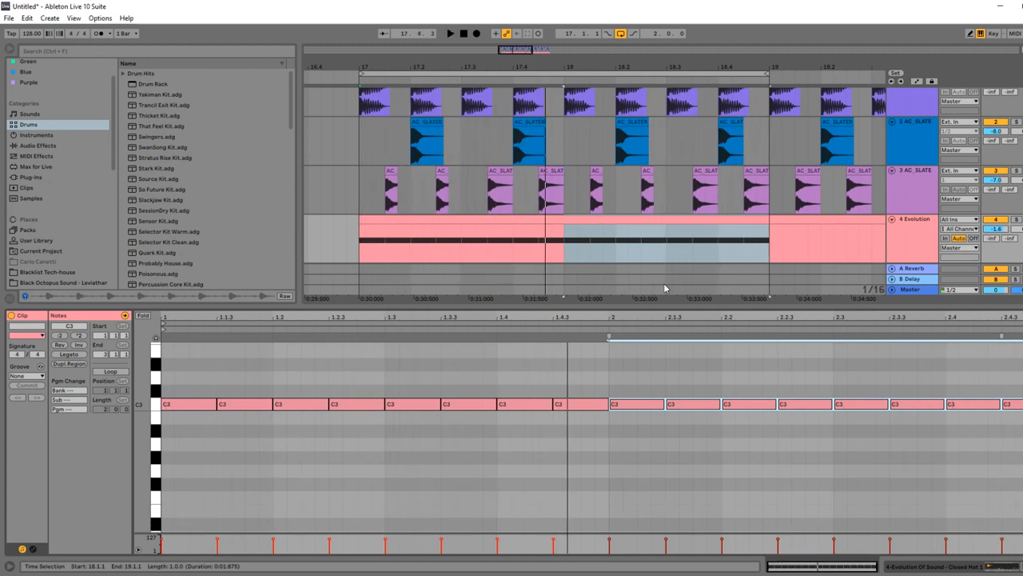